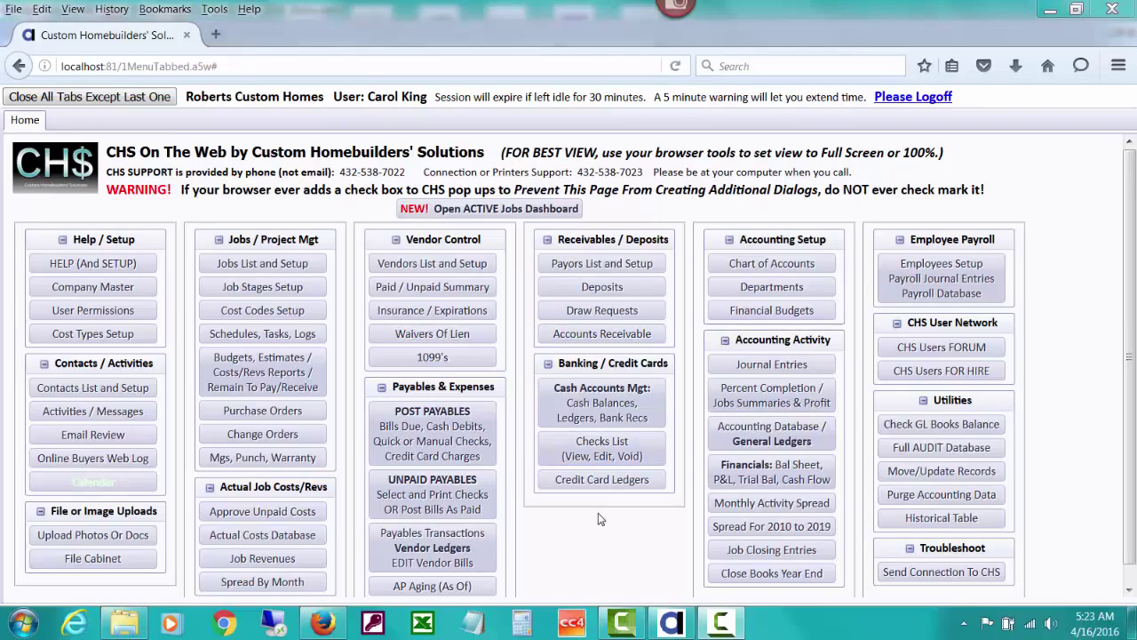
Step: Open the Accounts Receivable Menu in its own tab, then return to the Home tab
click(580, 339)
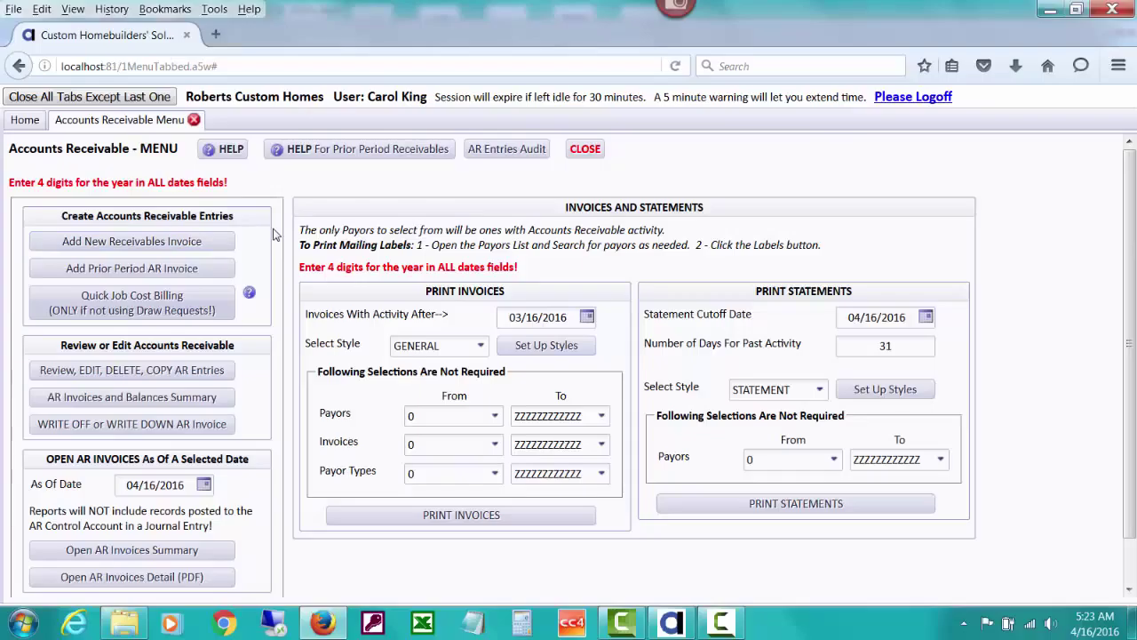
click(29, 124)
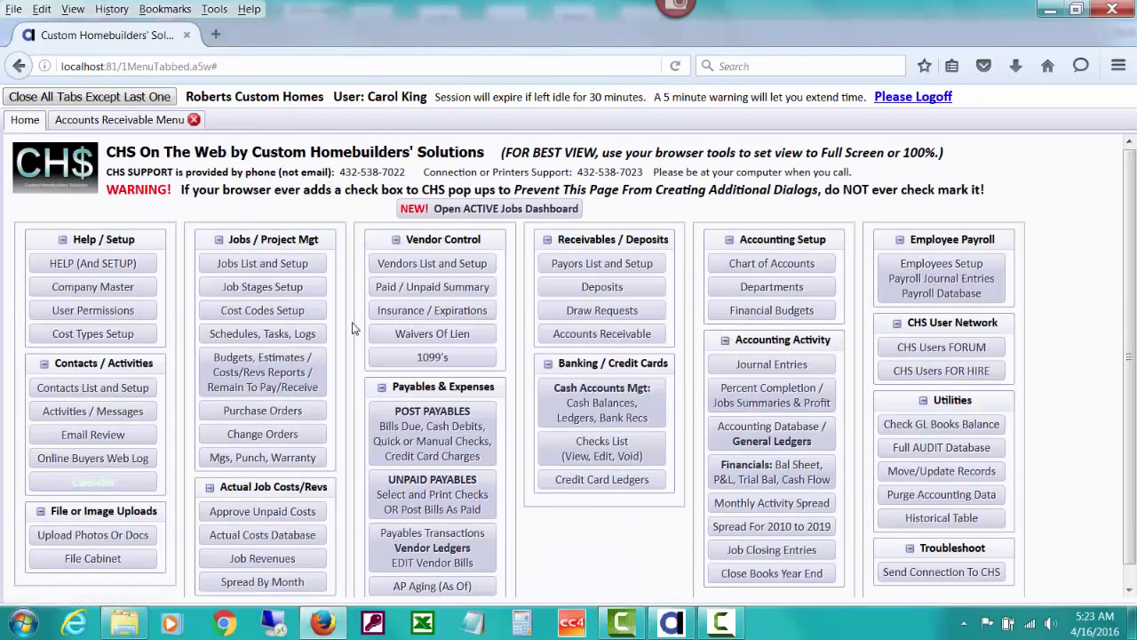
Step: Start a new payables record from POST PAYABLES to reach the Post Vendor Bills window
click(446, 427)
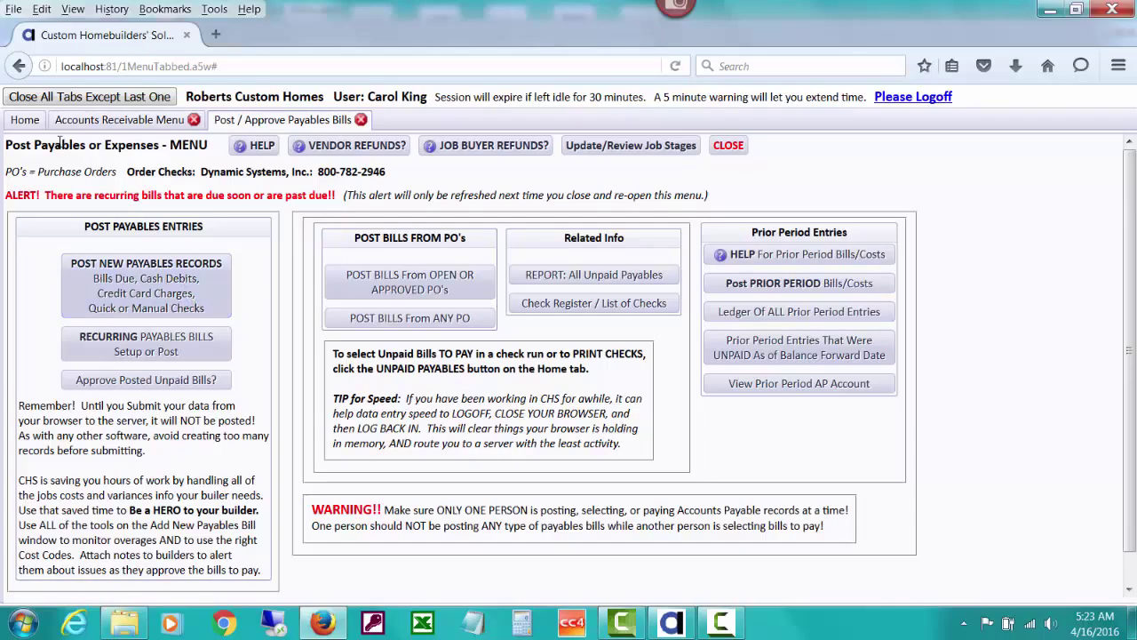
click(32, 122)
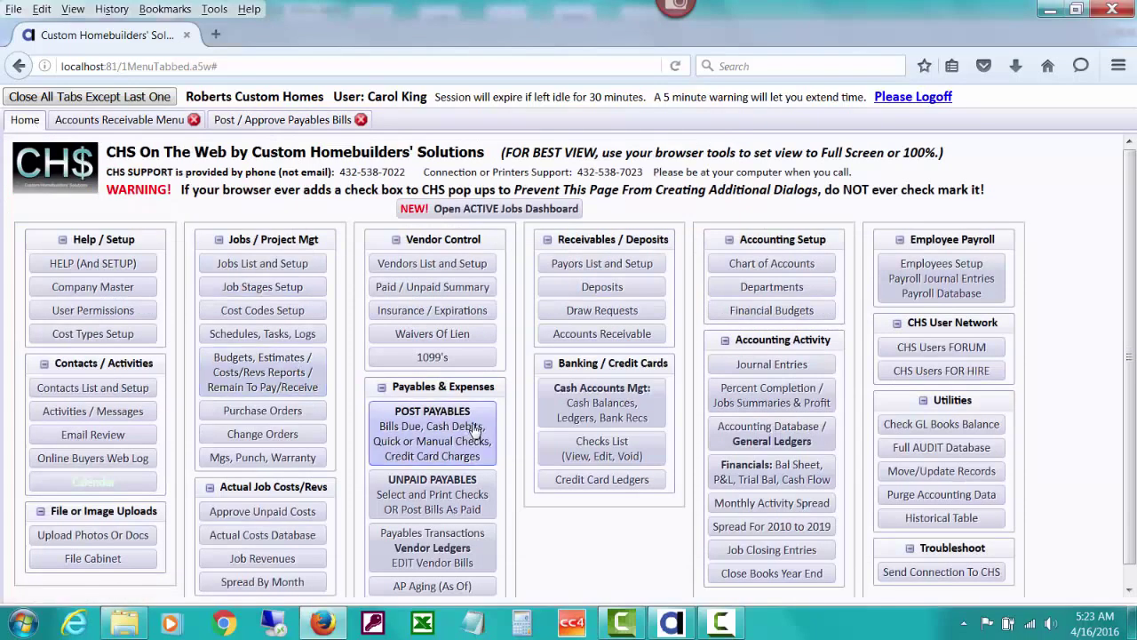
click(278, 122)
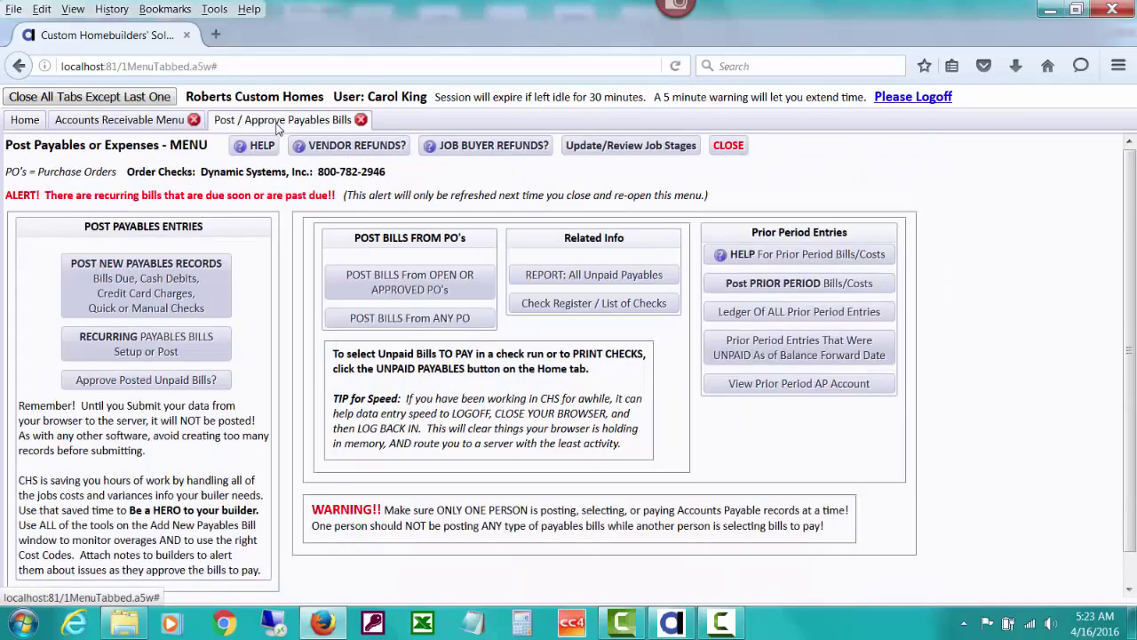
click(195, 281)
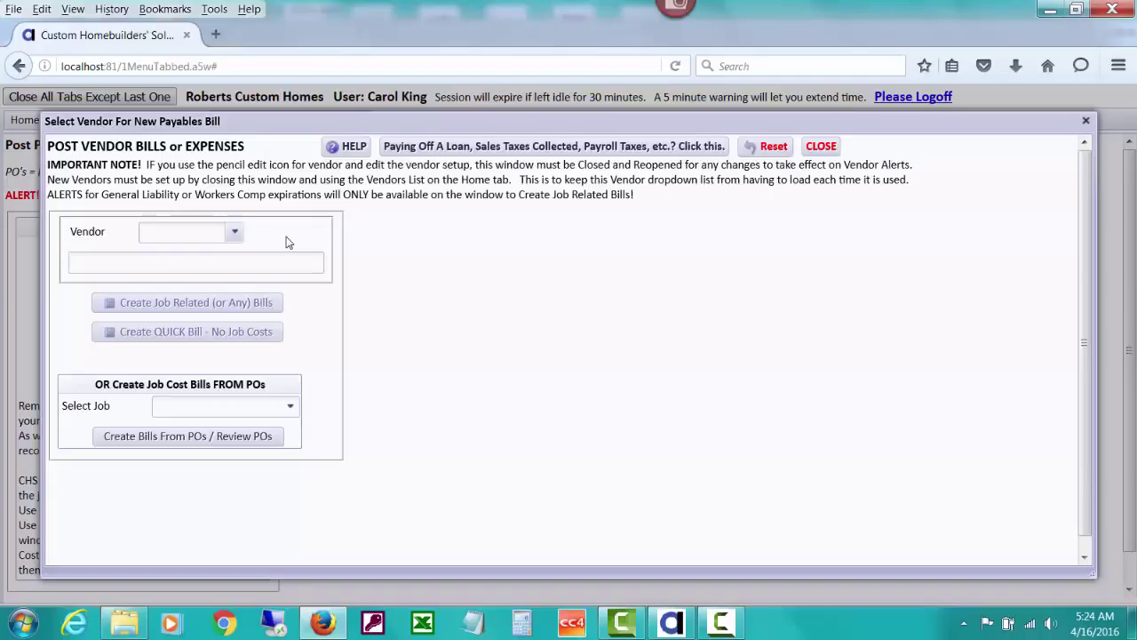
Step: Select vendor ATT (AT&T) and create a quick bill with no job costs
text(att)
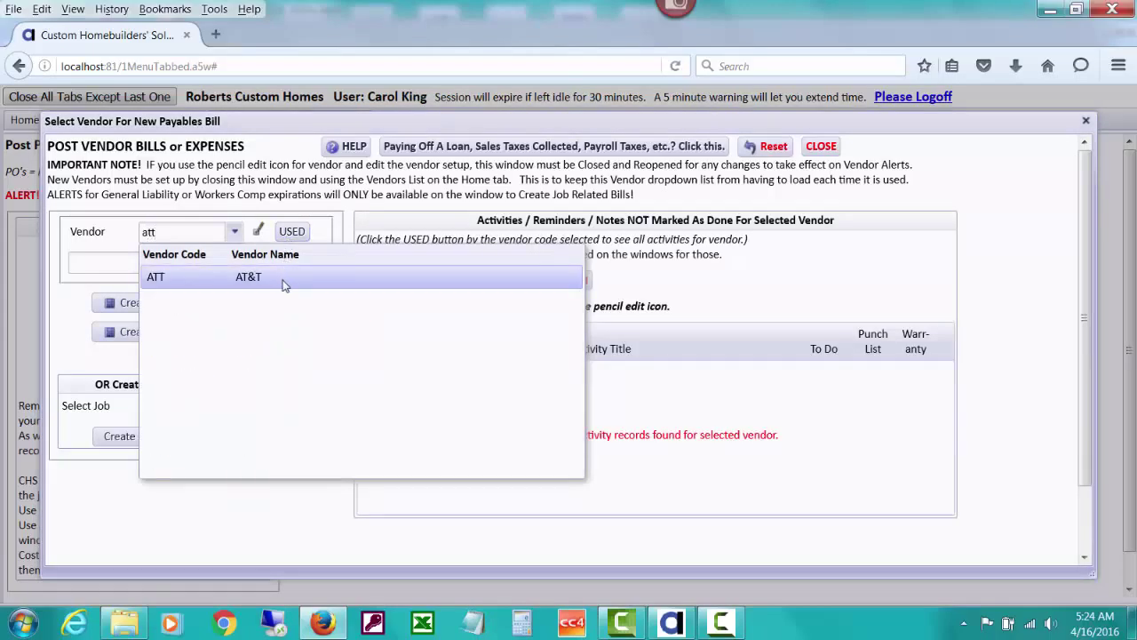
click(283, 286)
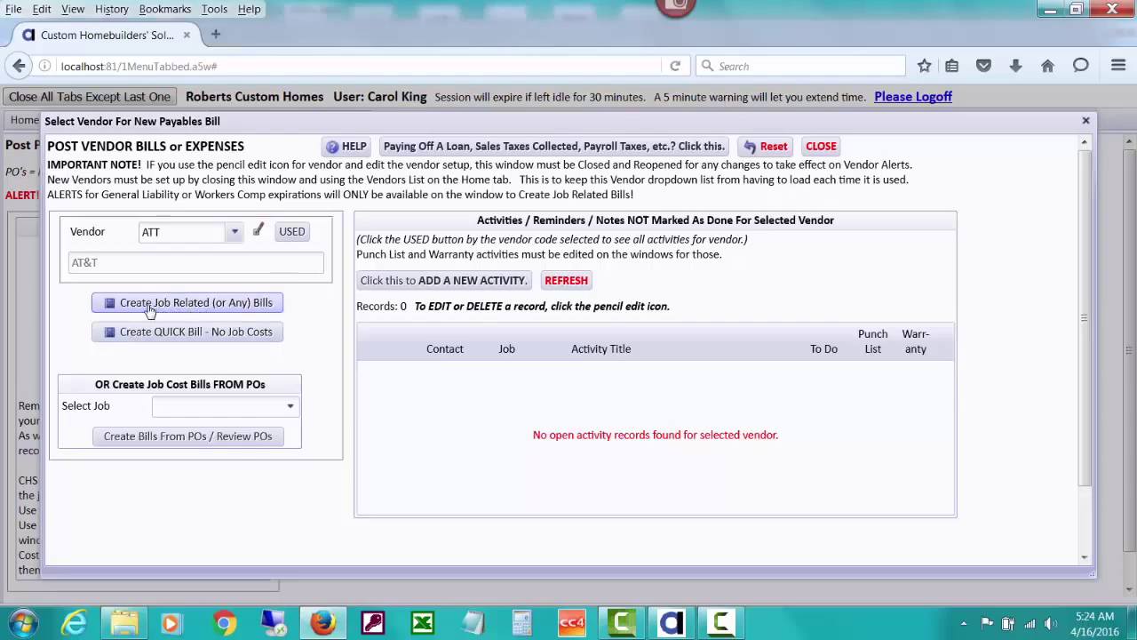
click(186, 331)
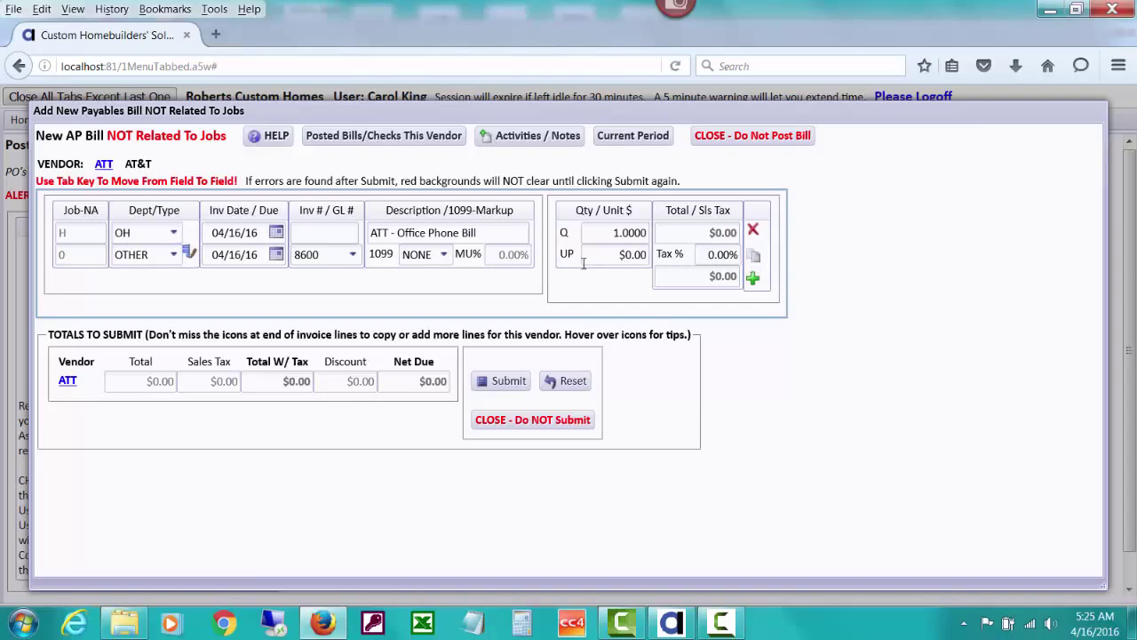
Step: Set invoice date 04/05/16, due date 04/28/16 and invoice number 040516
click(276, 233)
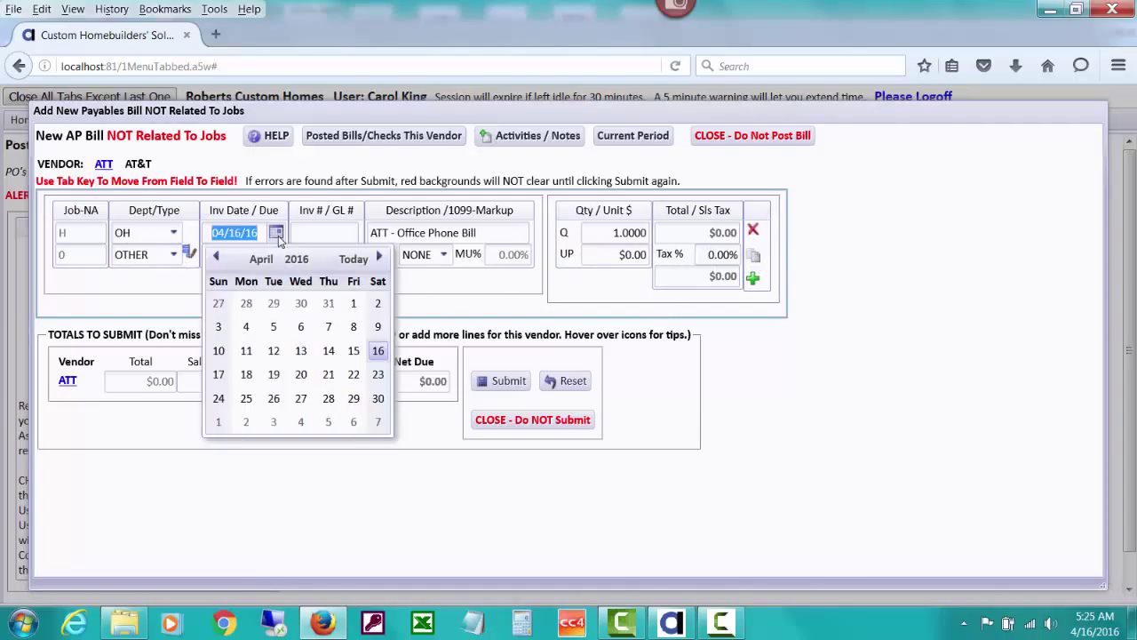
click(274, 327)
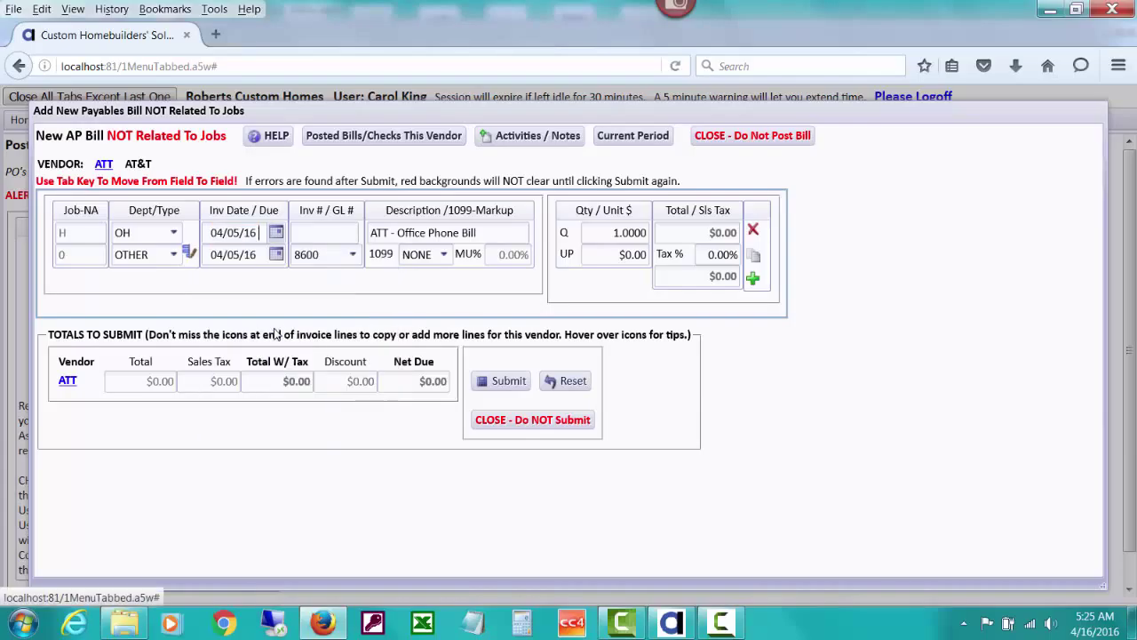
click(277, 255)
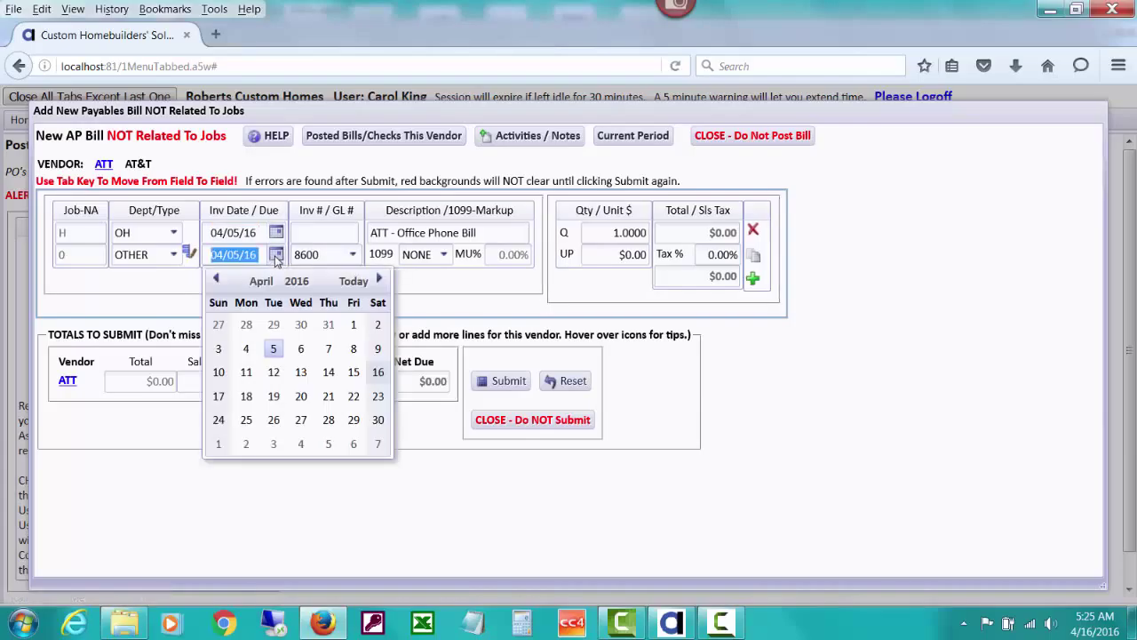
click(329, 420)
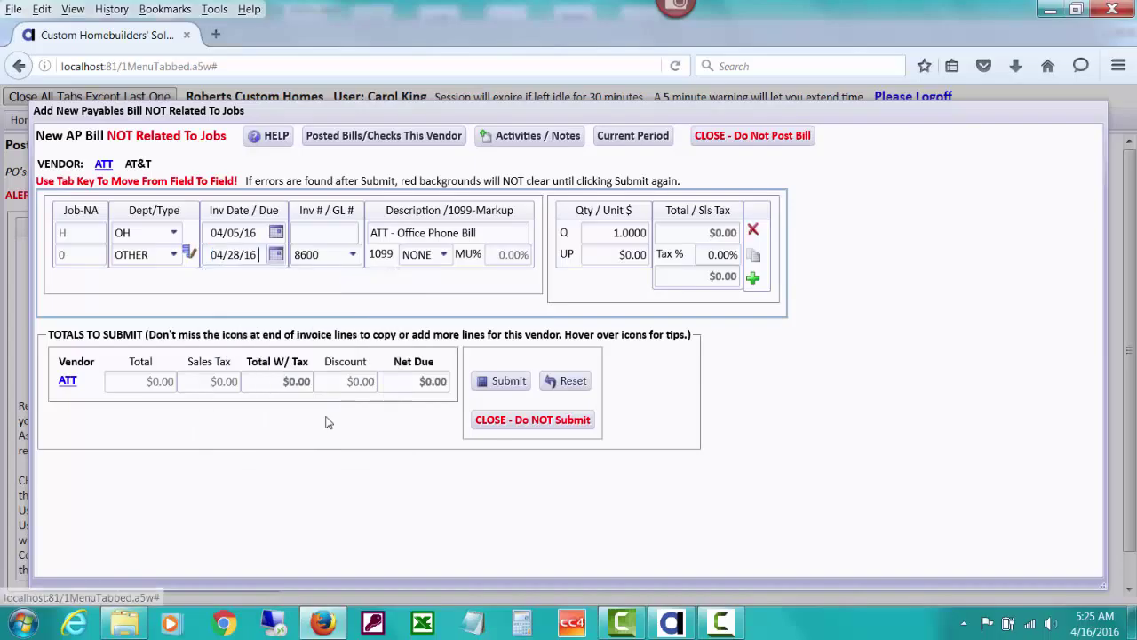
click(302, 234)
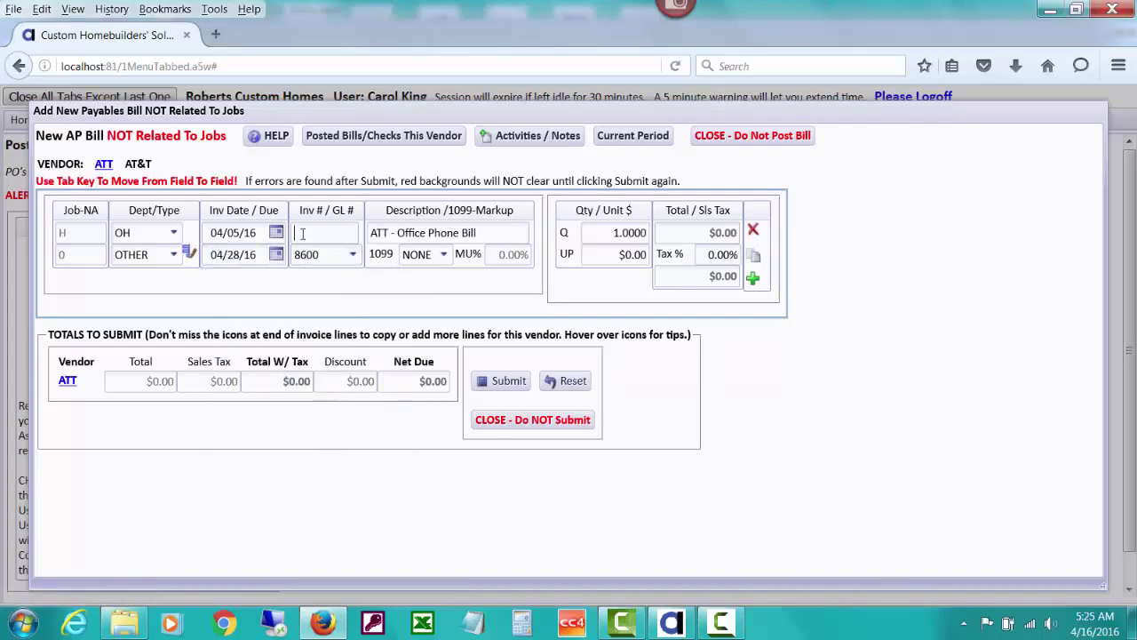
text(040516)
key(Tab)
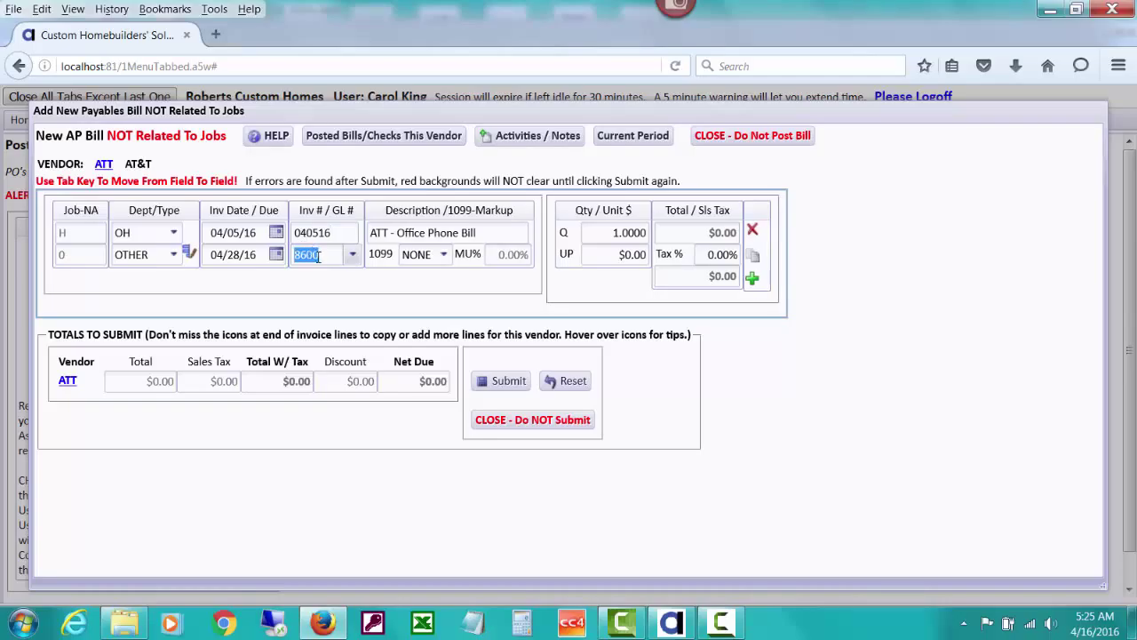
Step: Keep GL 8600 Telephone and enter a unit price of $185.26
click(351, 257)
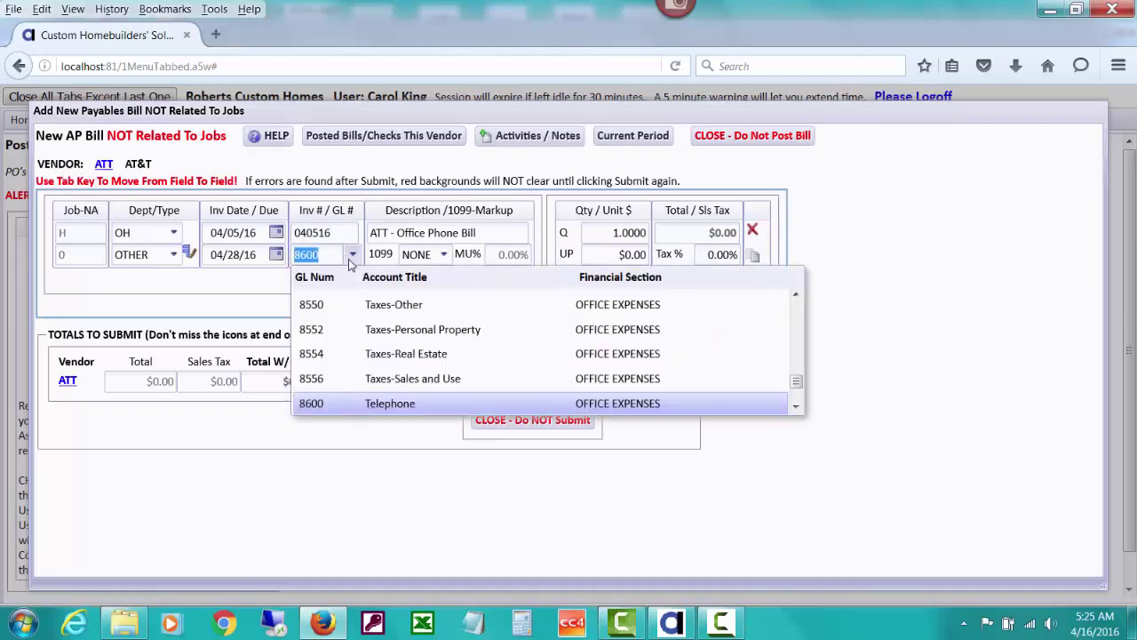
click(351, 257)
click(351, 257)
click(424, 493)
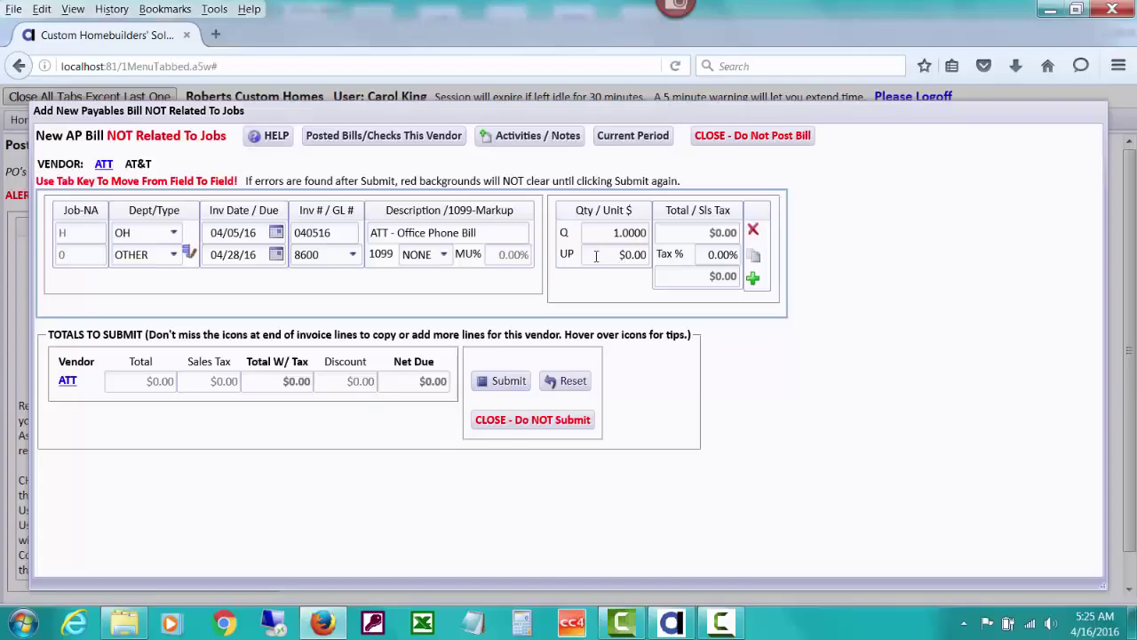
click(648, 255)
text(185.26)
key(Tab)
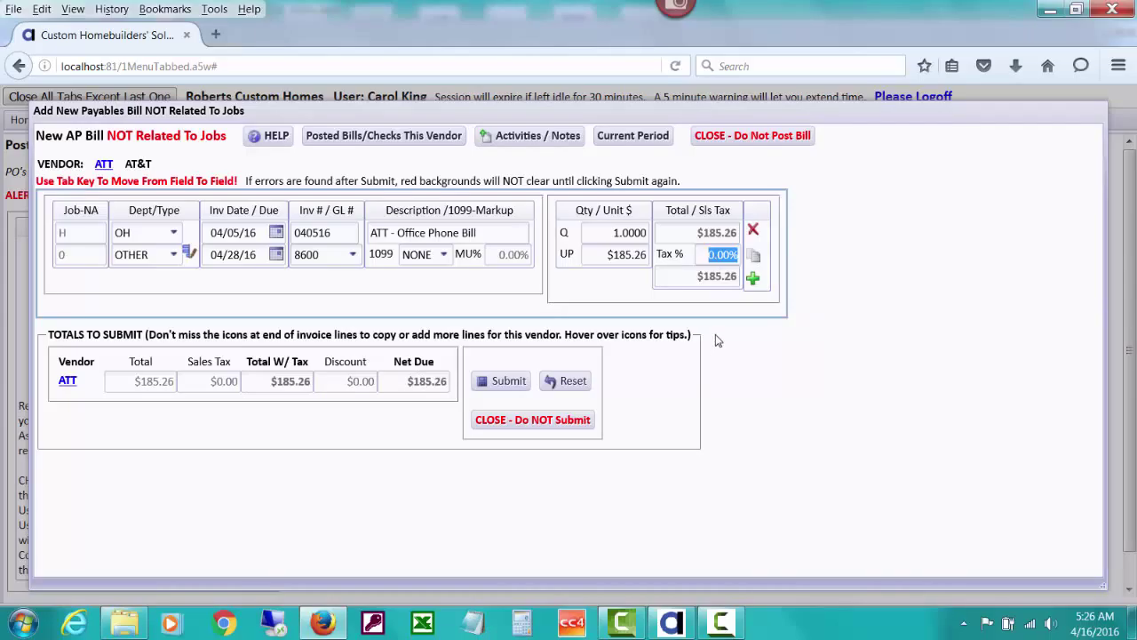
Step: Duplicate the $185.26 line and code the copy to GL 1210 Accounts Receivable - Trade
click(754, 256)
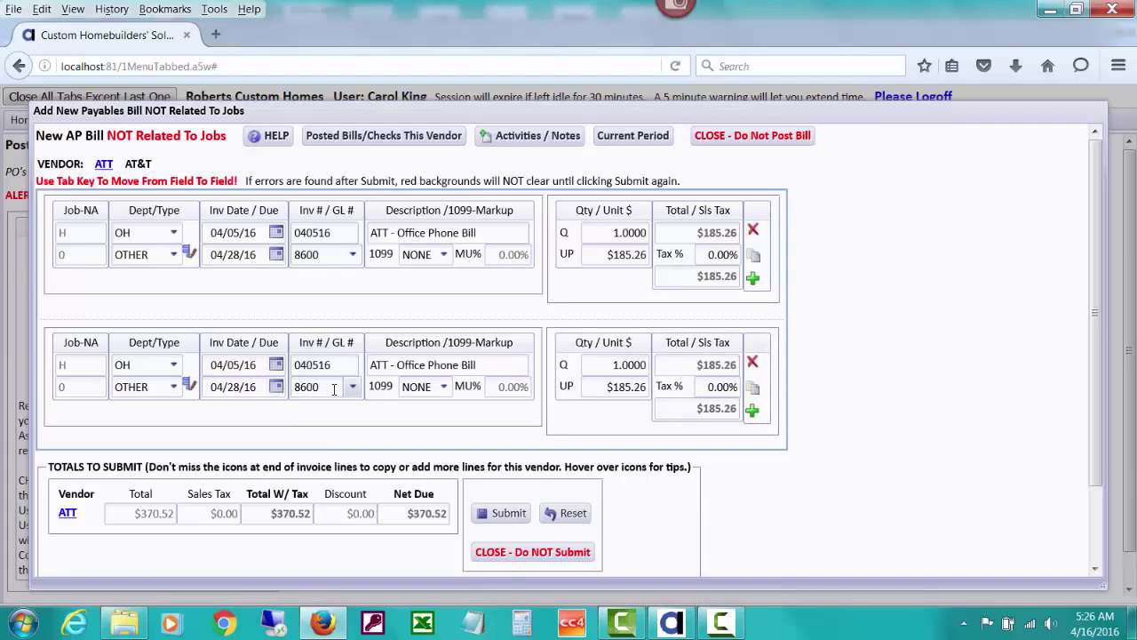
click(334, 389)
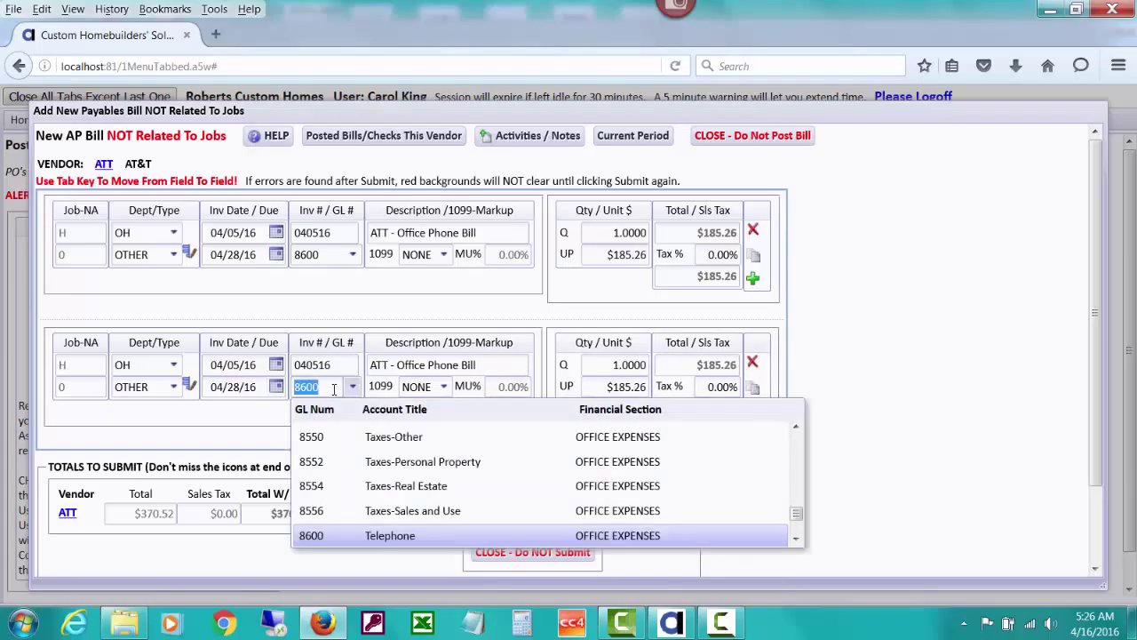
text(12)
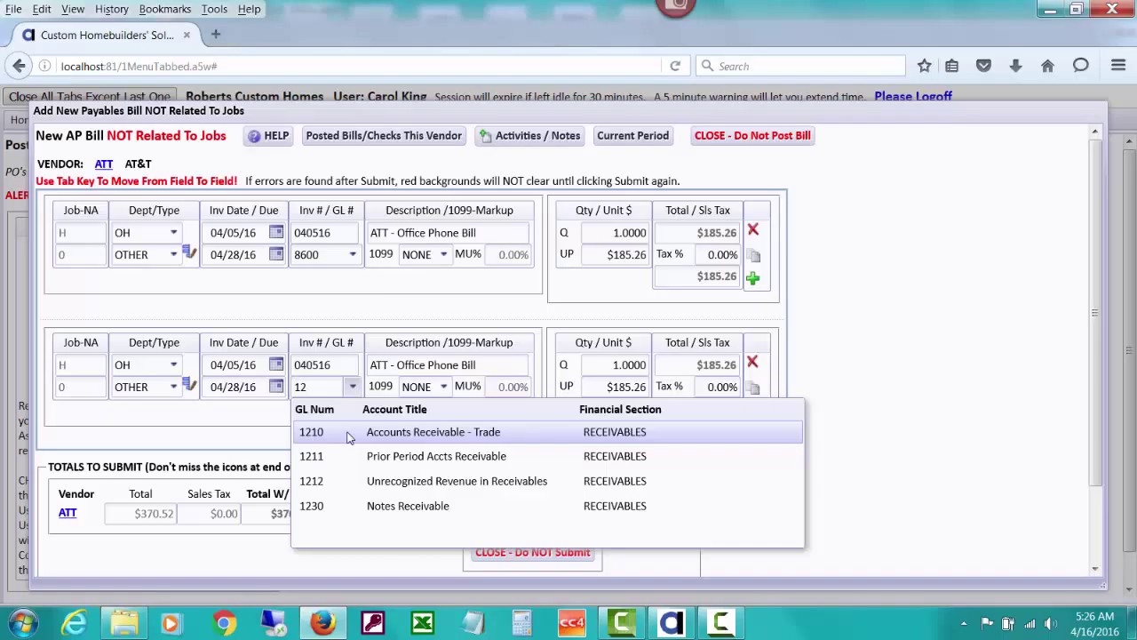
click(347, 432)
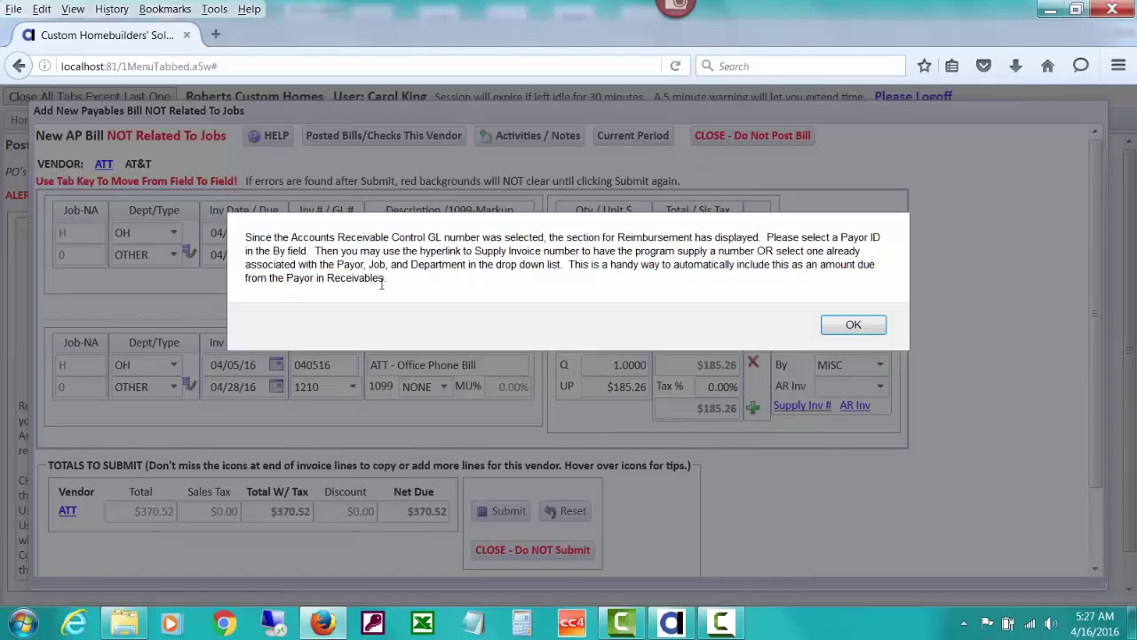
click(851, 327)
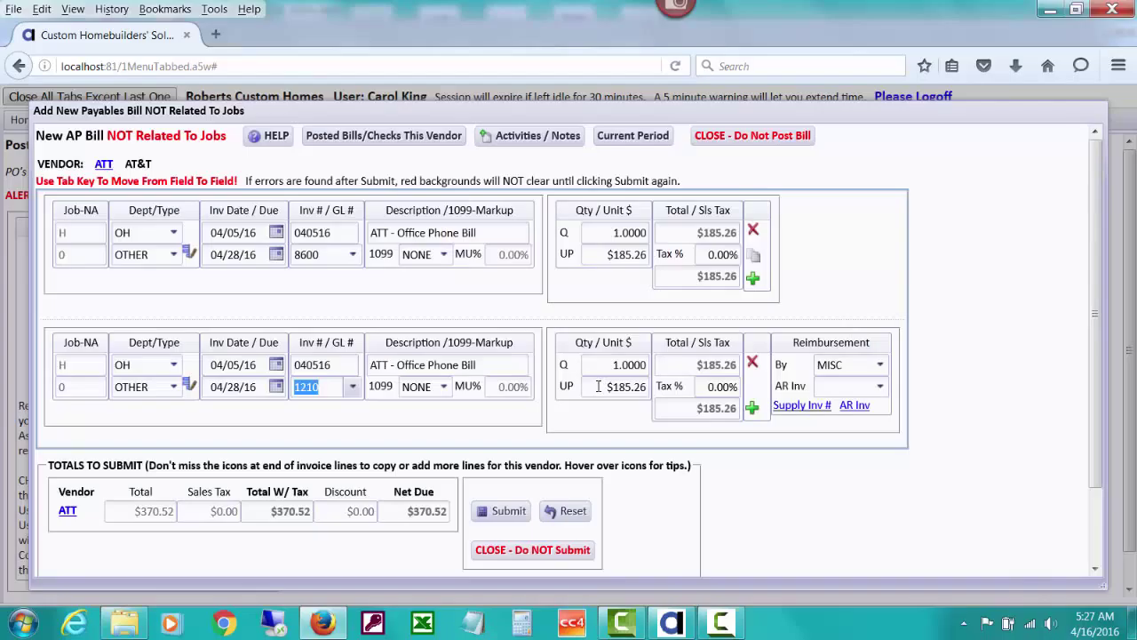
Step: Change the second line's unit price to $45.00
drag(598, 385, 658, 386)
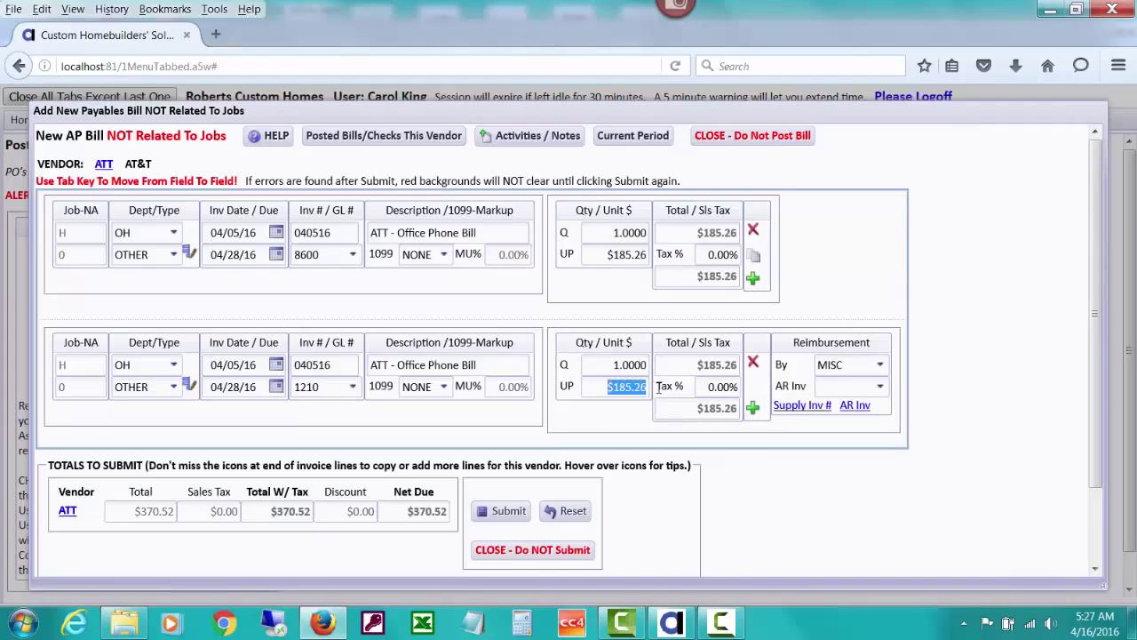
text(45)
key(Tab)
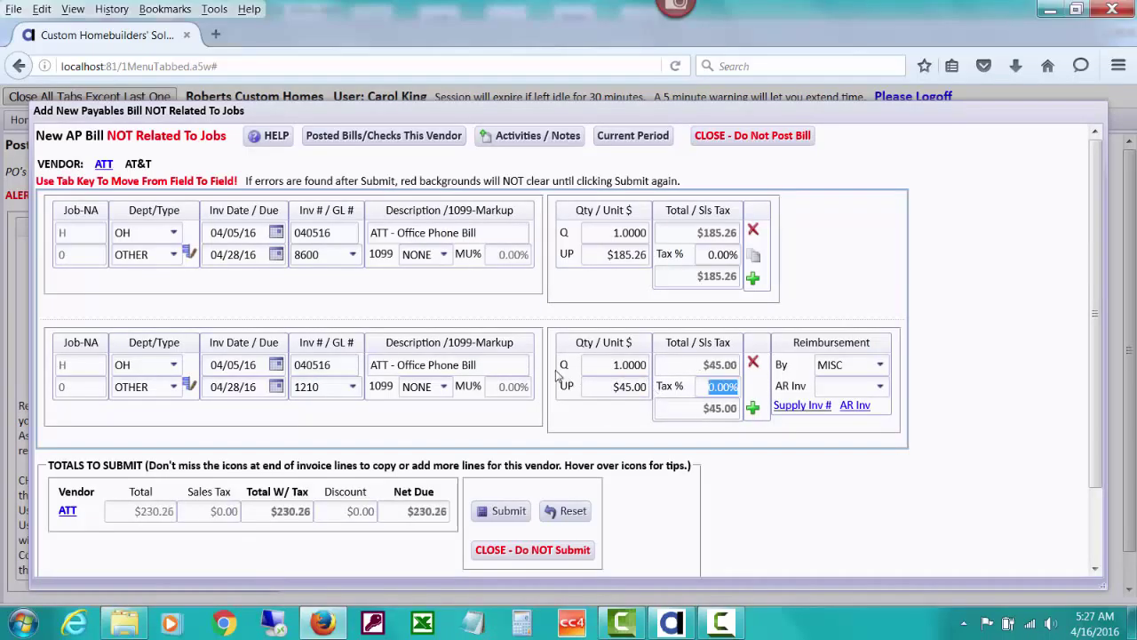
Step: Describe the second line as the customer's April ATT amount due
click(494, 364)
drag(494, 364, 361, 365)
text(A)
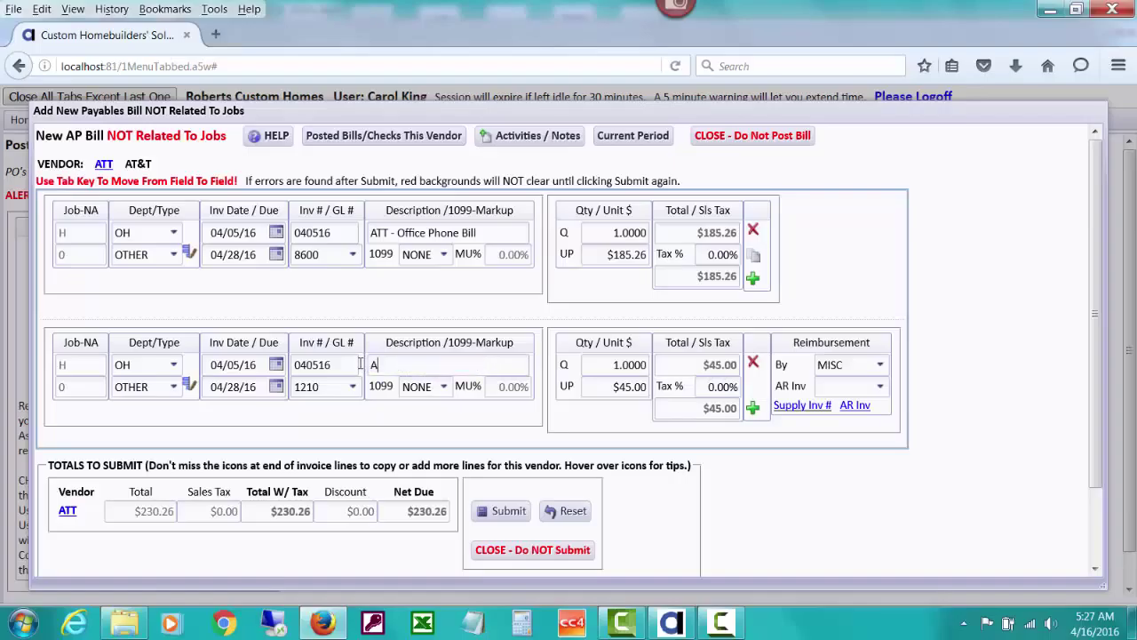
text(Smith - ATT amount due)
key(Tab)
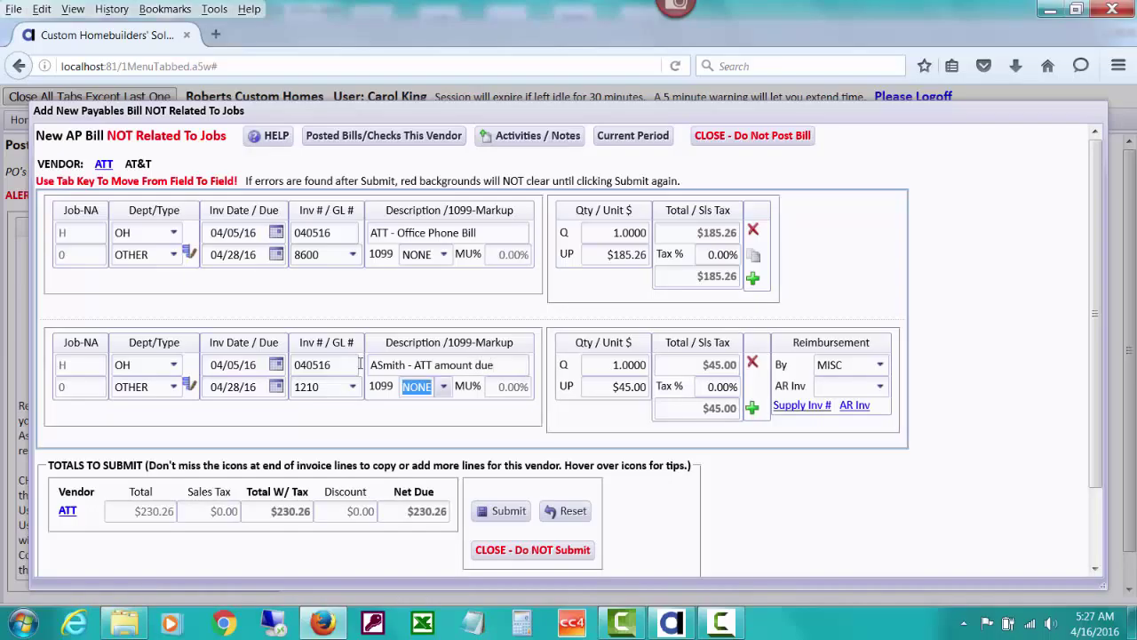
key(Tab)
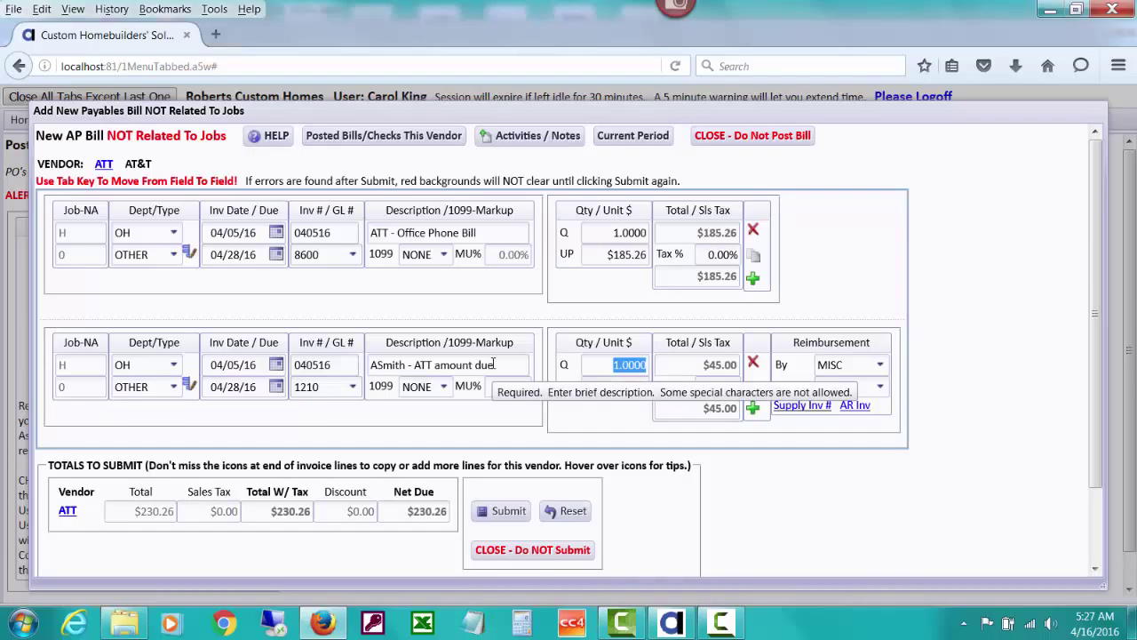
click(435, 364)
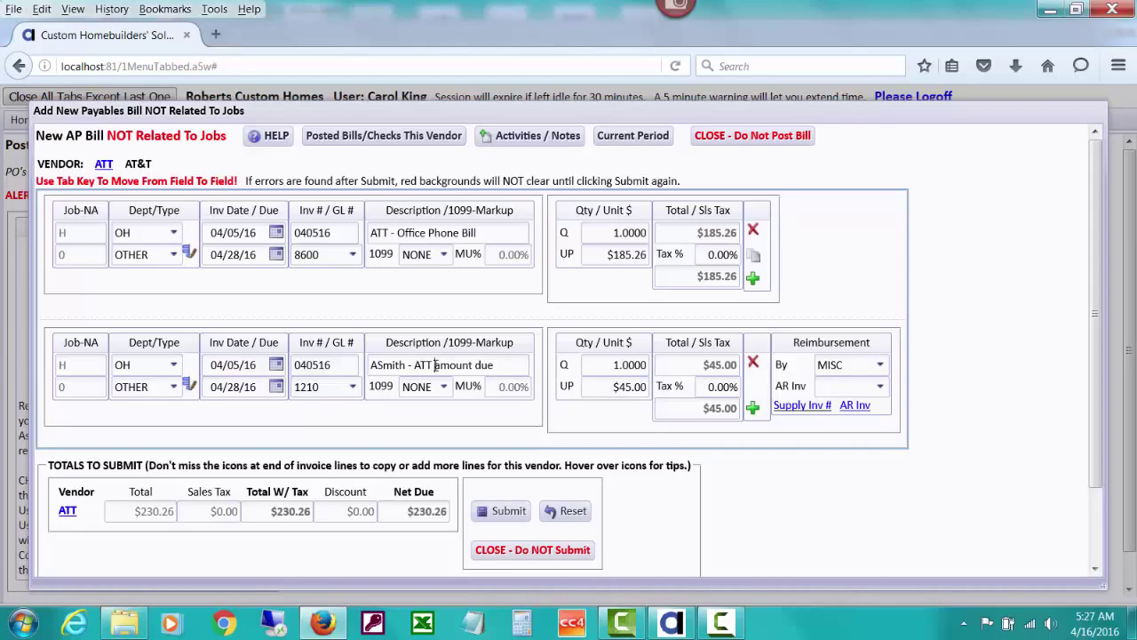
text(April)
click(881, 367)
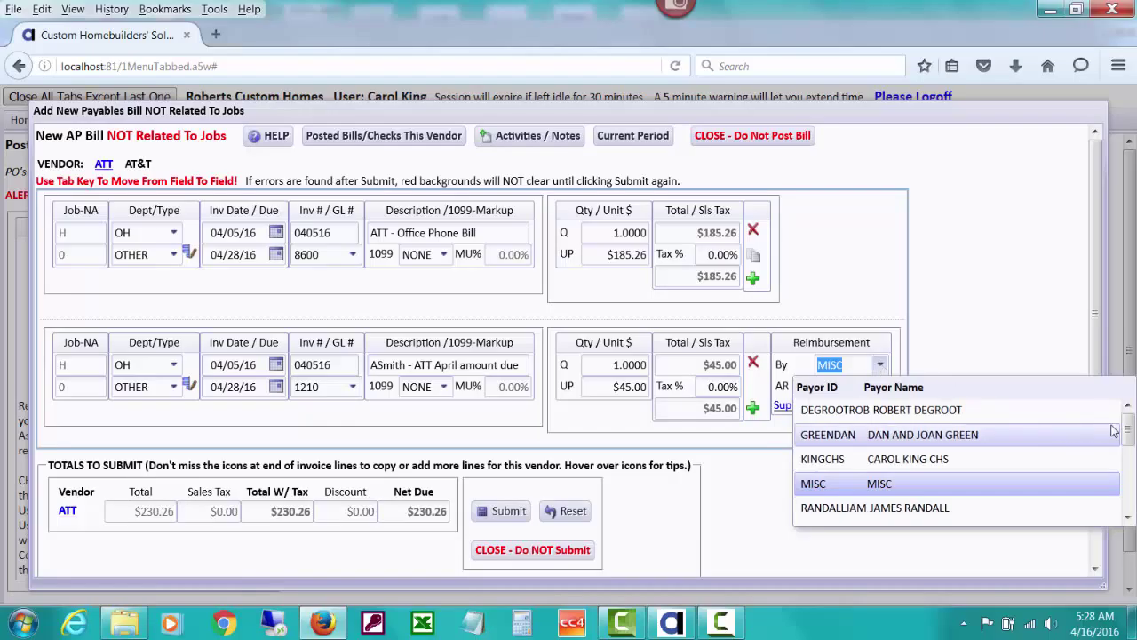
Step: Choose the customer as the reimbursement payor for the $45 line
drag(1130, 428, 1125, 478)
click(1020, 481)
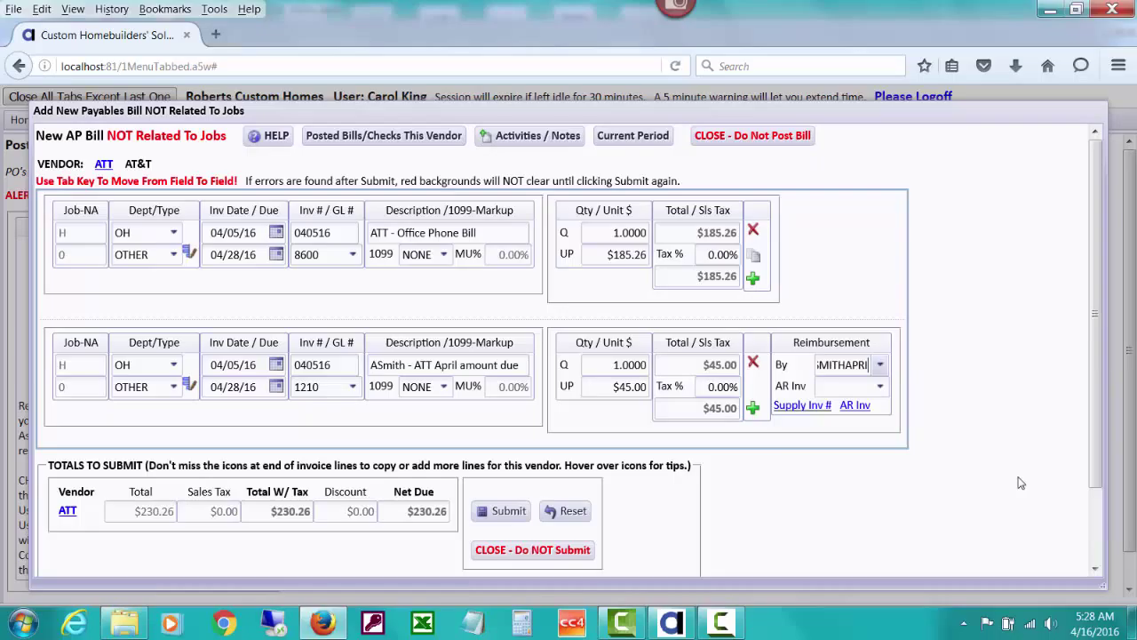
click(830, 385)
click(823, 366)
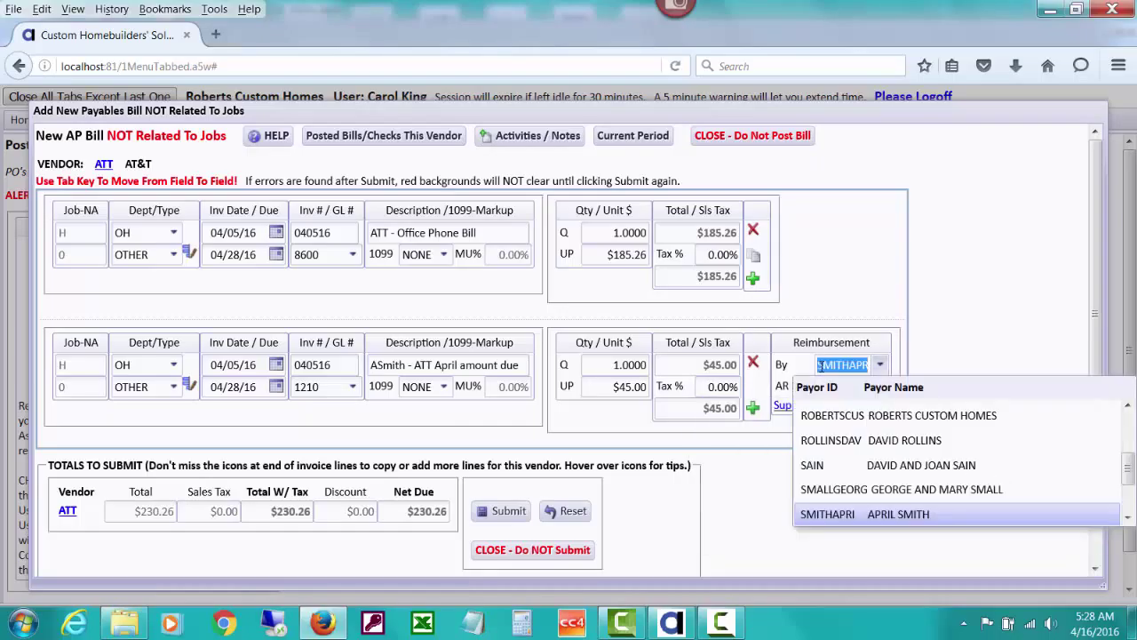
click(960, 343)
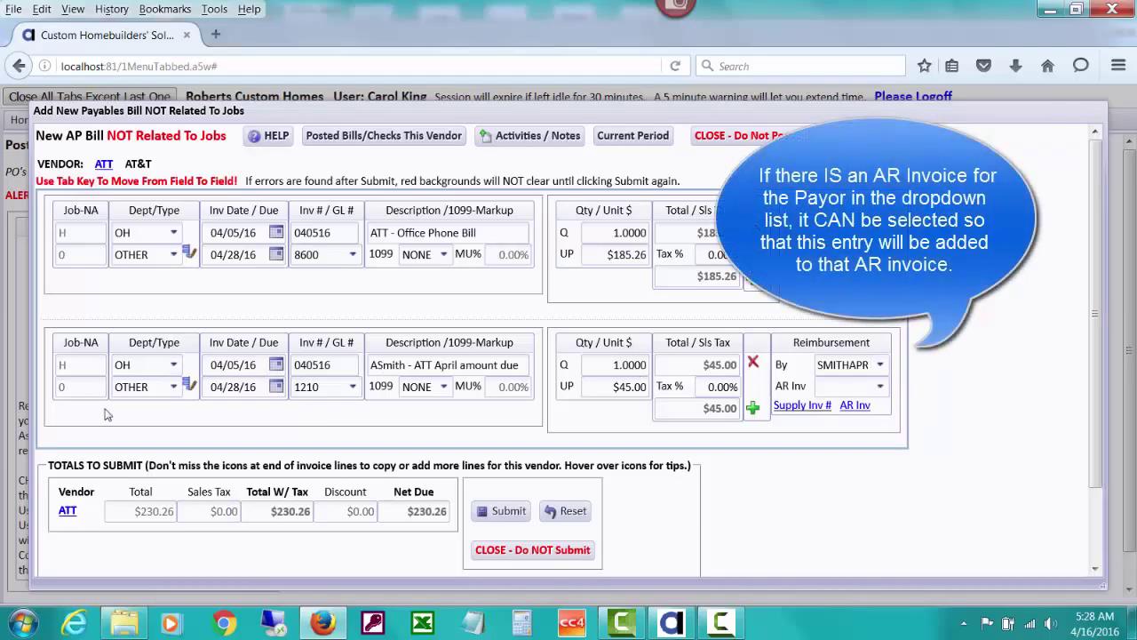
Step: Supply new AR invoice 1016 for the line and open its AR ledger
click(880, 387)
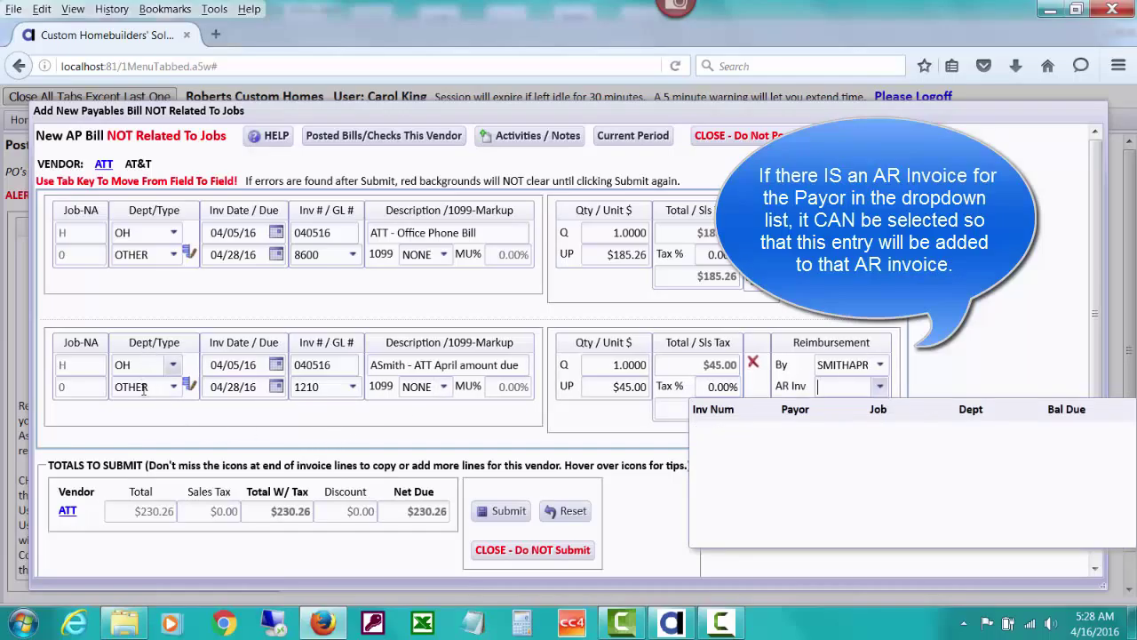
click(989, 353)
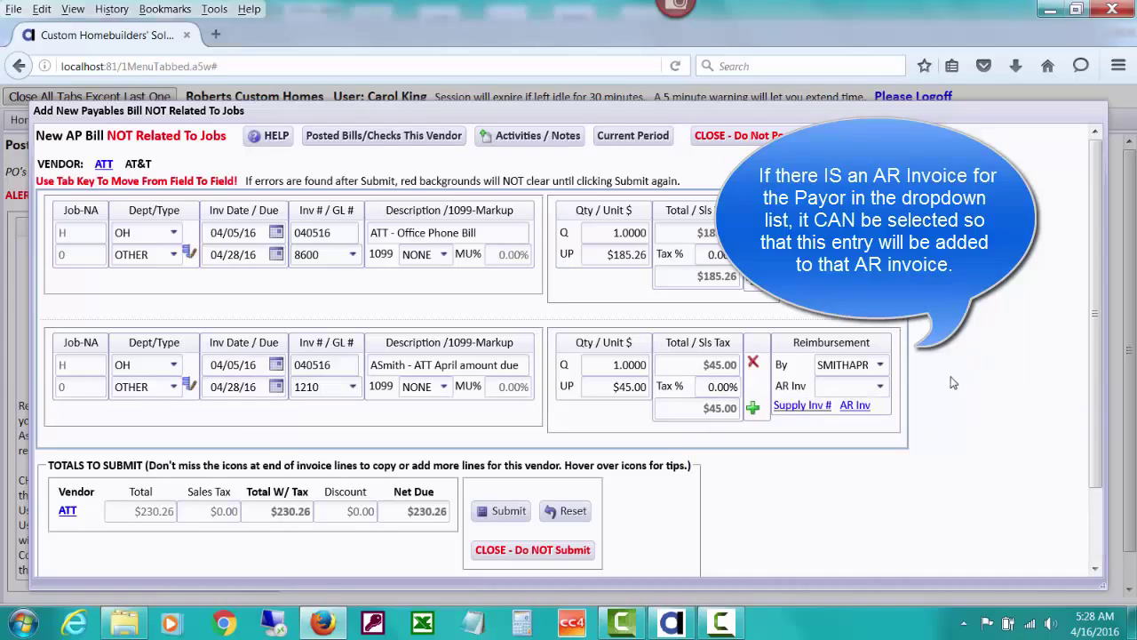
click(802, 406)
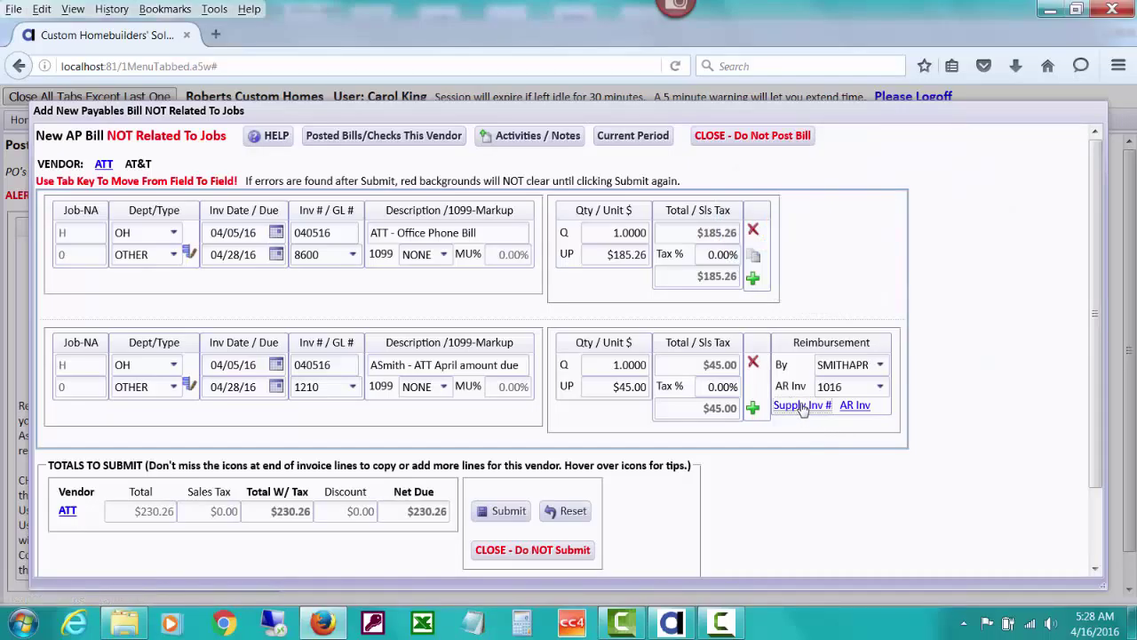
click(862, 407)
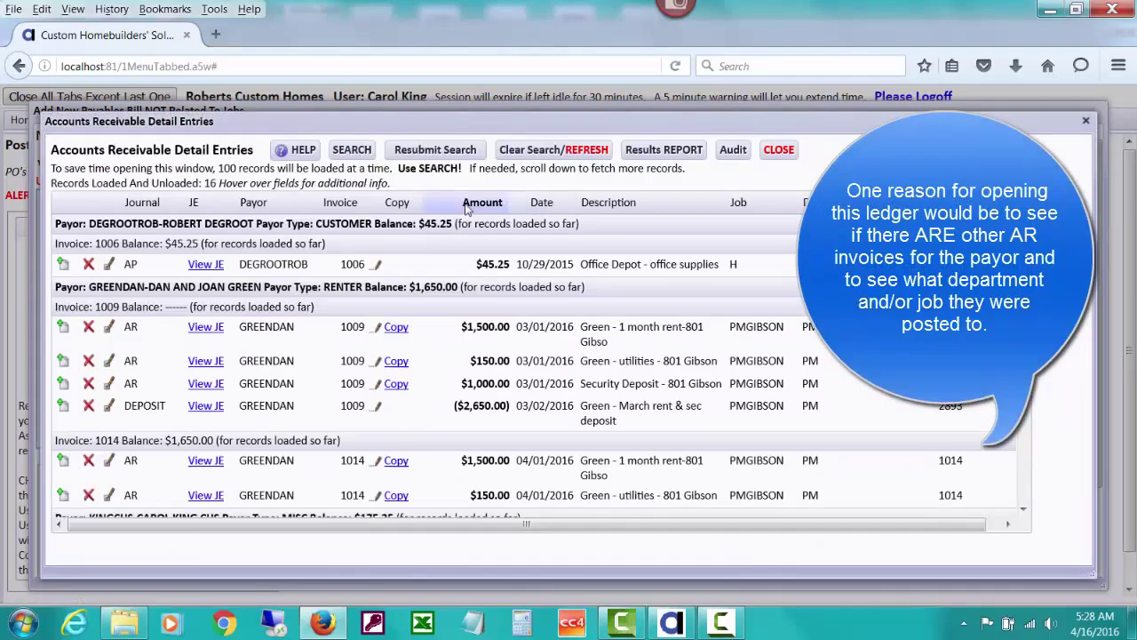
Step: Browse the Accounts Receivable Detail Entries list, then close the ledger
click(341, 150)
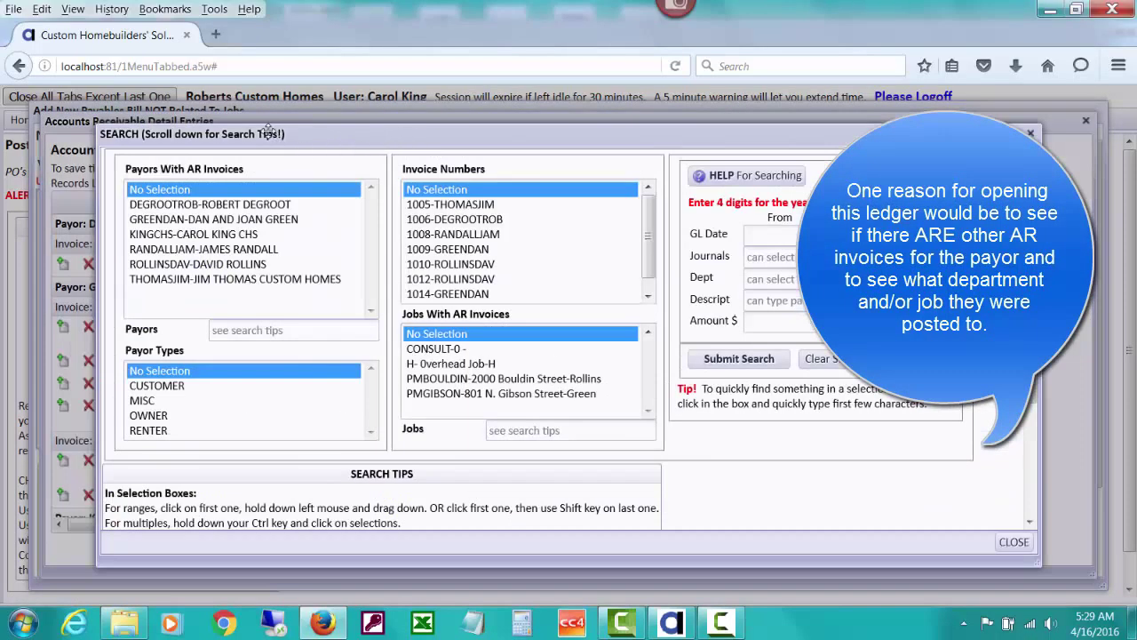
click(1014, 542)
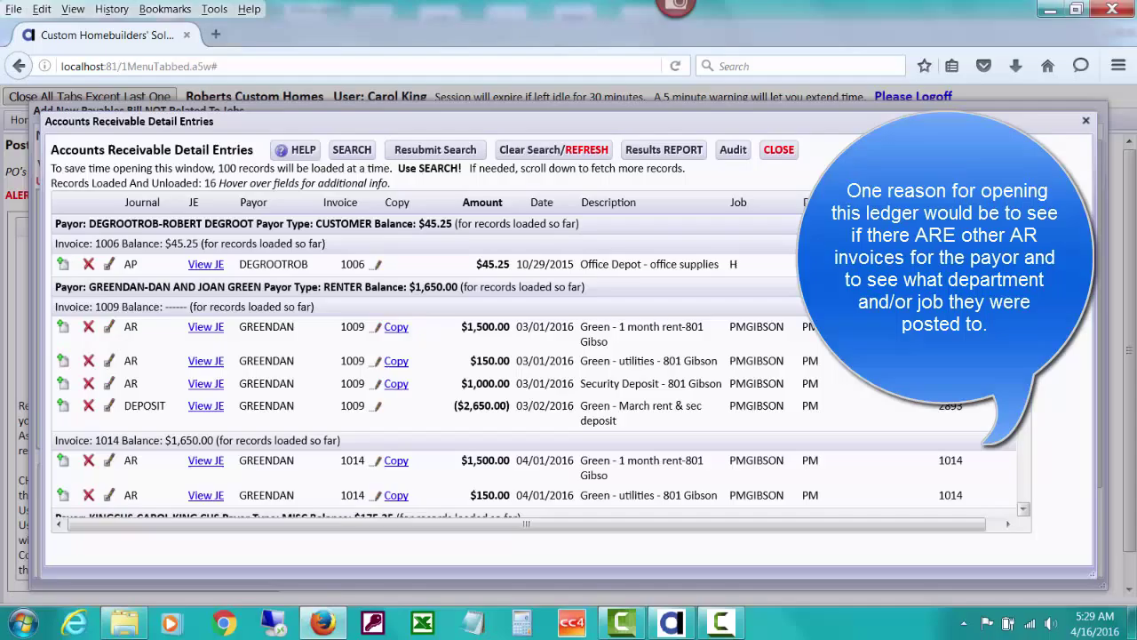
scroll(533, 366, down, 8)
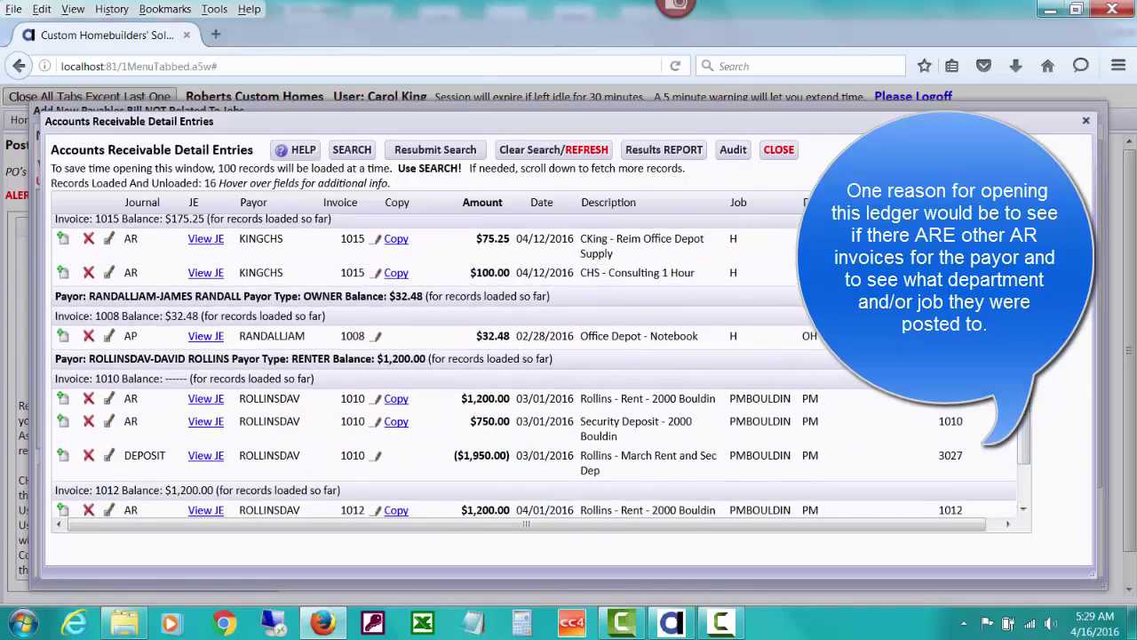
click(778, 149)
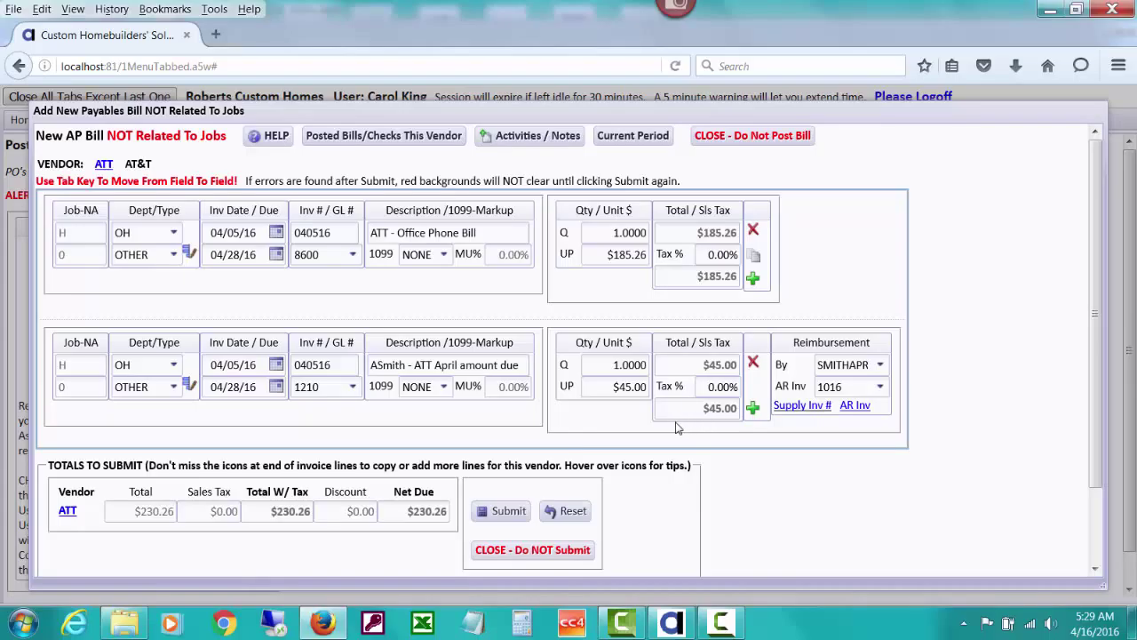
Step: Post the ATT bill as unpaid batch 678 totaling $230.26 and dismiss the confirmation
click(508, 511)
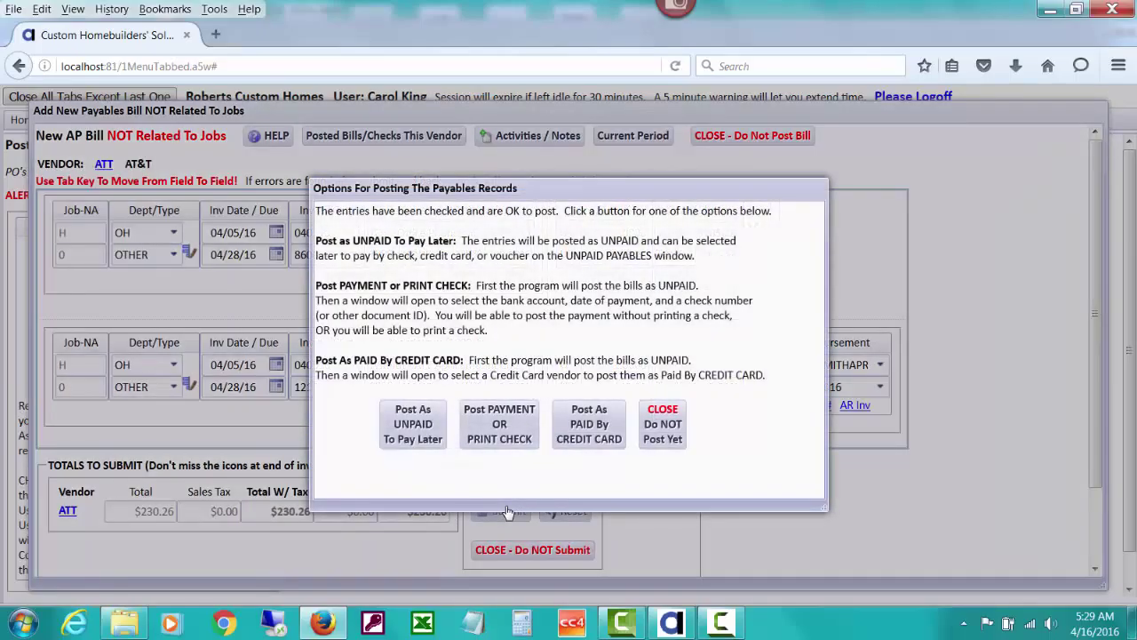
click(417, 442)
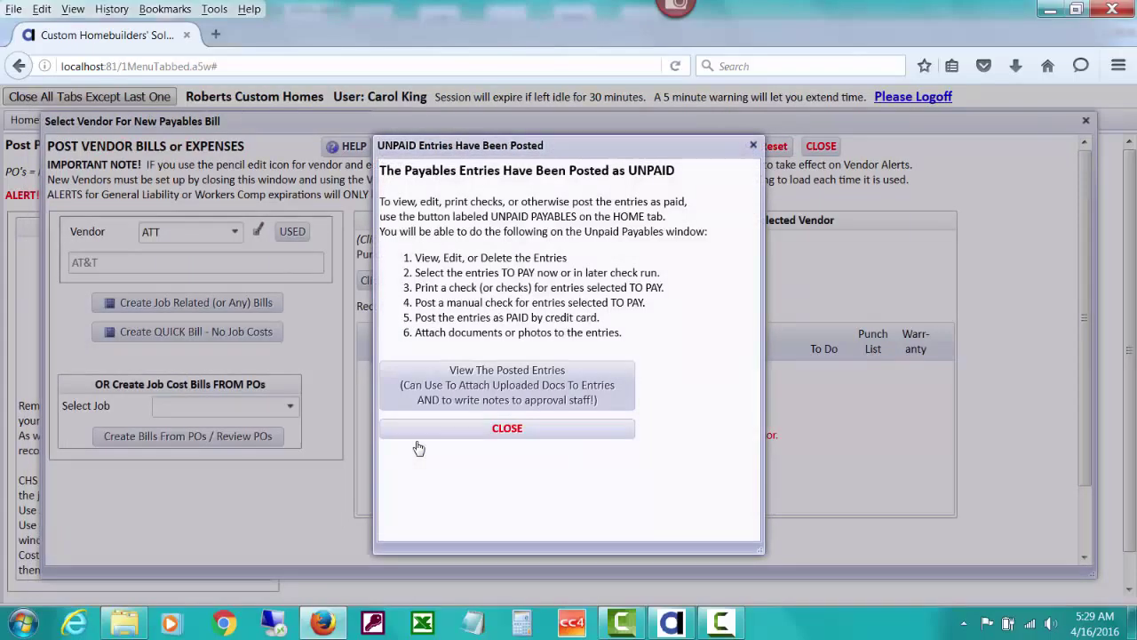
click(596, 377)
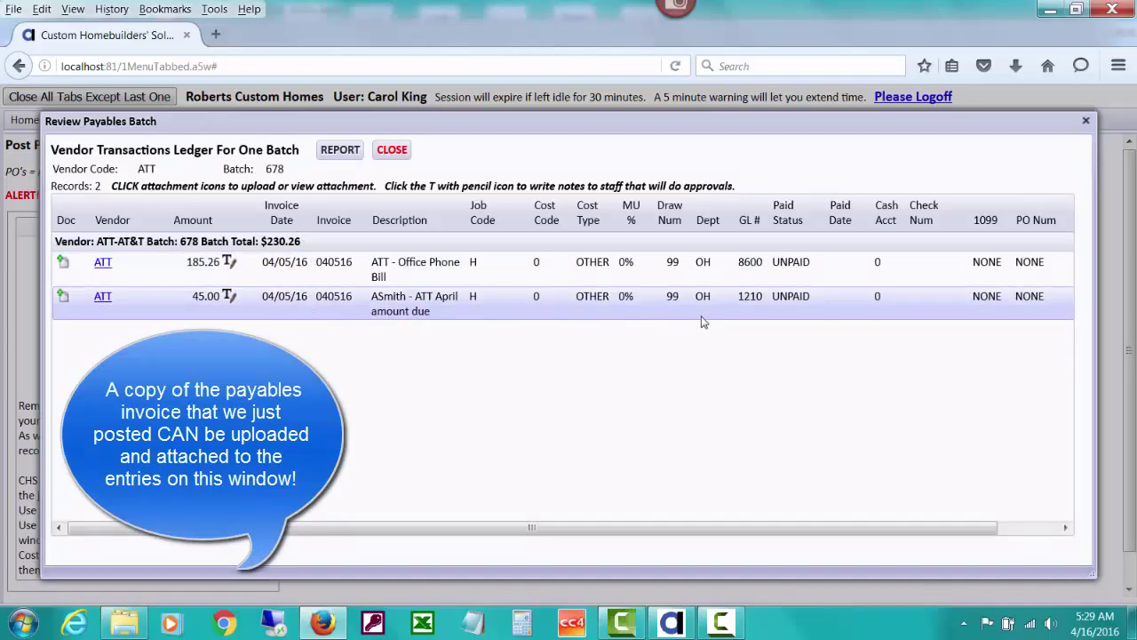
mouse_move(748, 304)
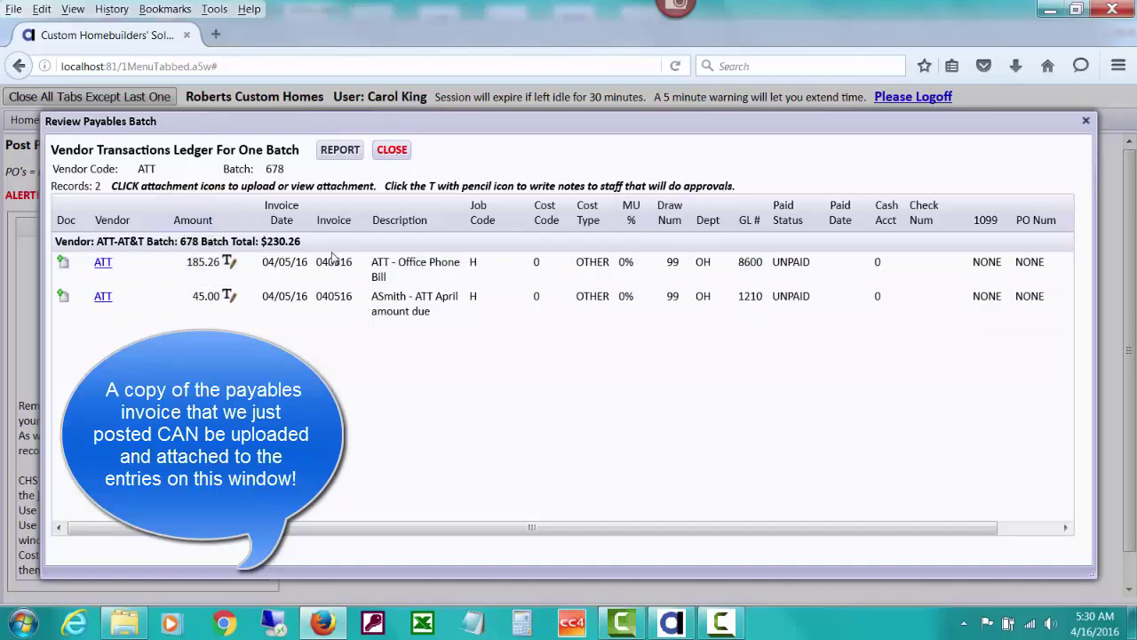
click(388, 152)
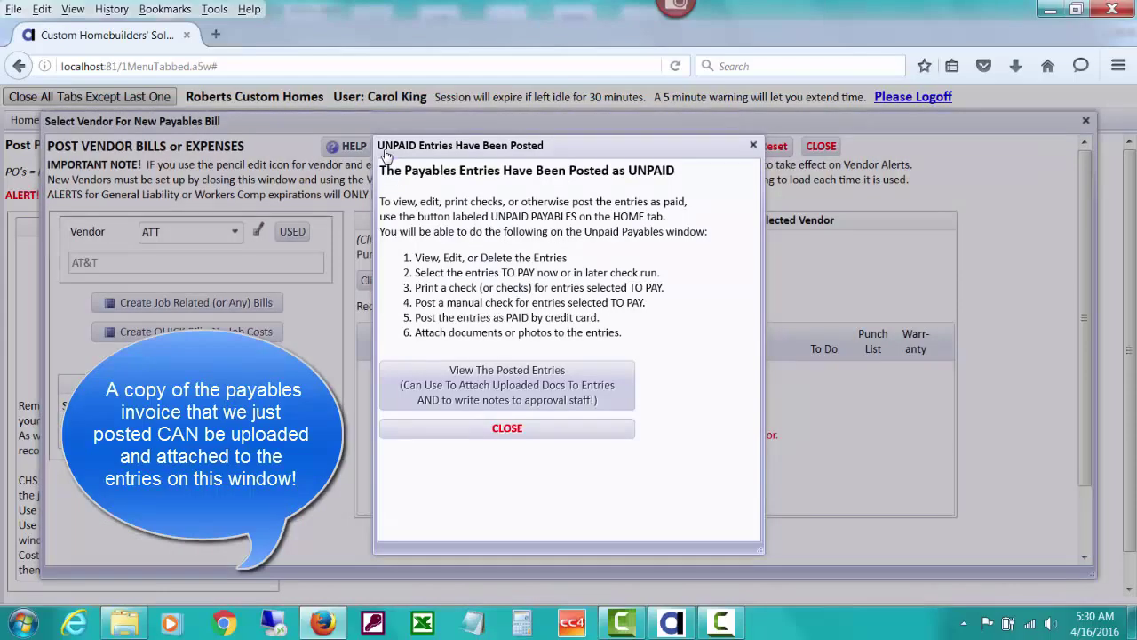
click(525, 430)
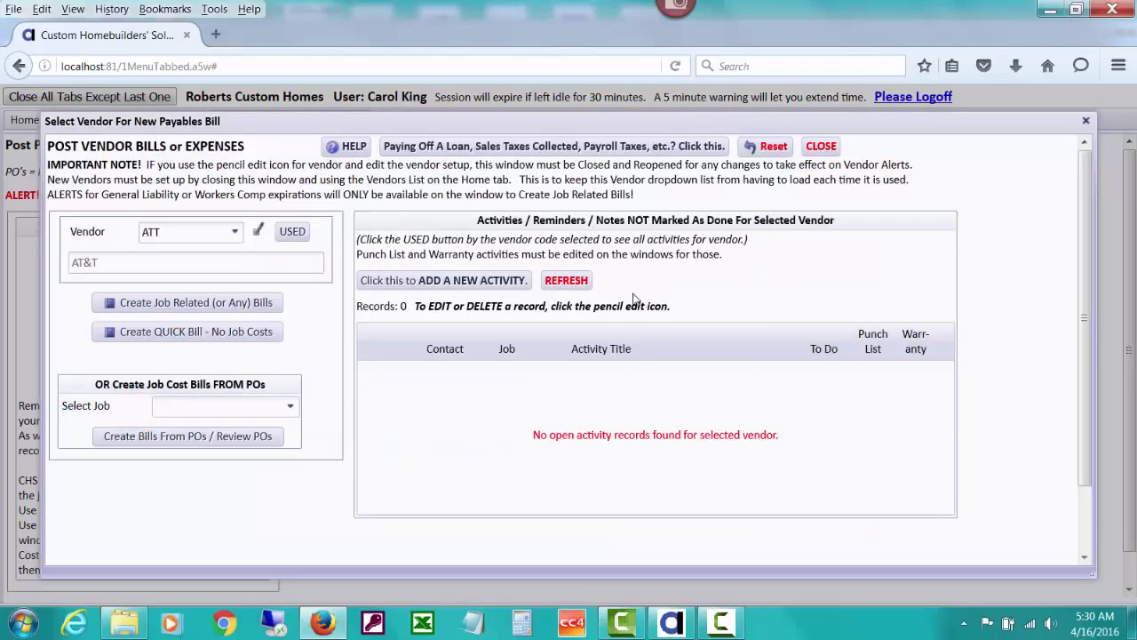
click(820, 148)
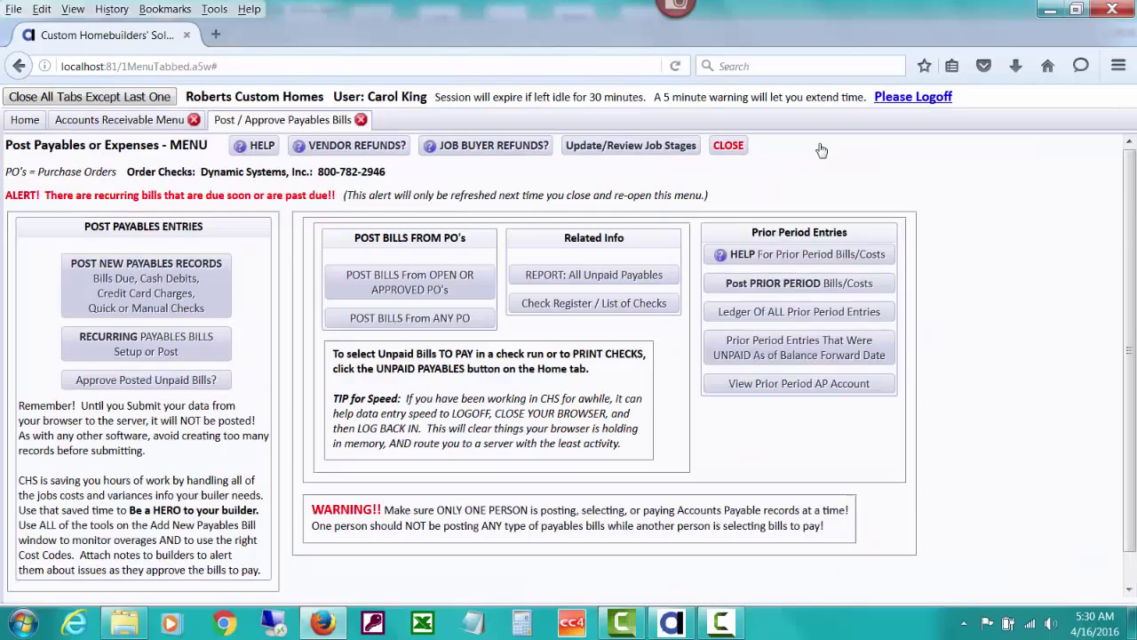
Step: Open Review/EDIT AR Entries and try editing the $45.00 invoice 1016 entry
click(25, 119)
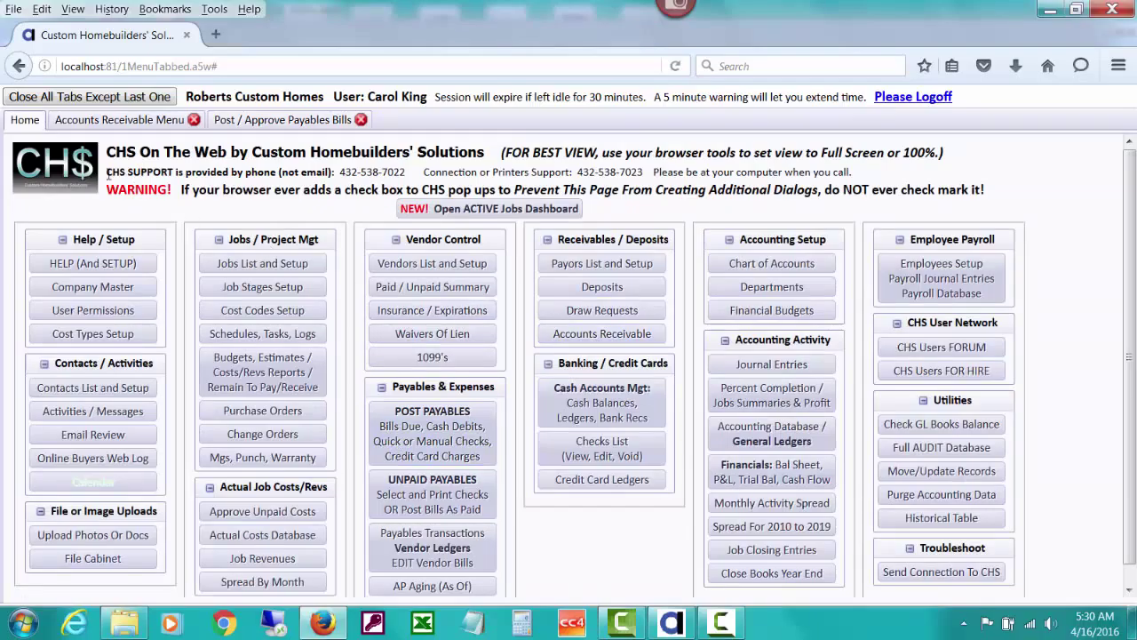
click(100, 126)
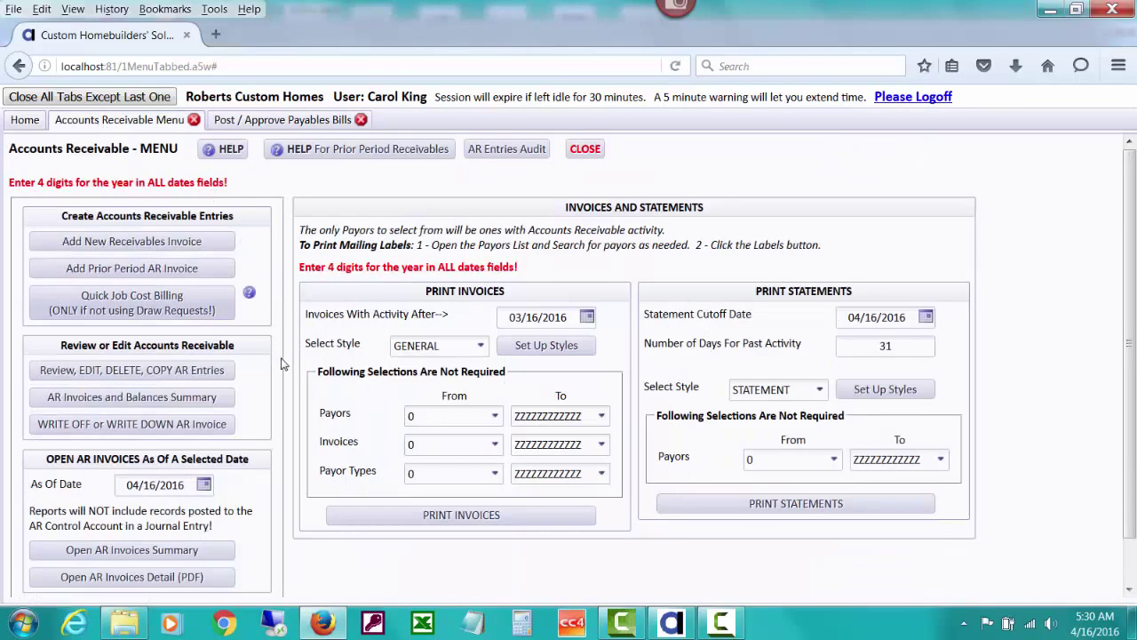
click(185, 371)
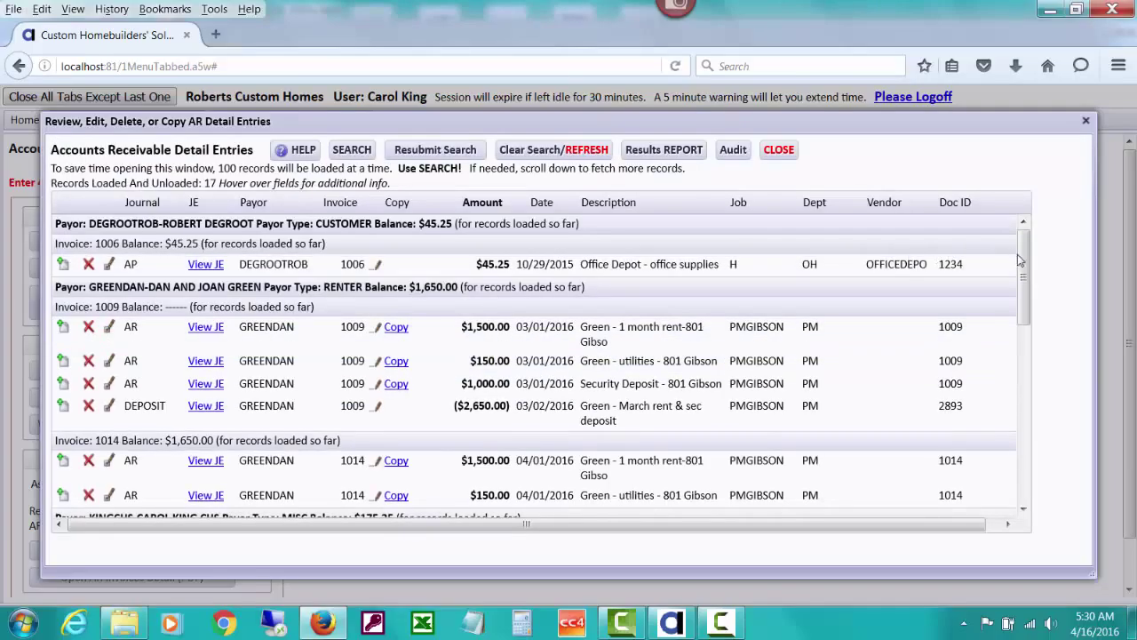
drag(1020, 259, 1040, 384)
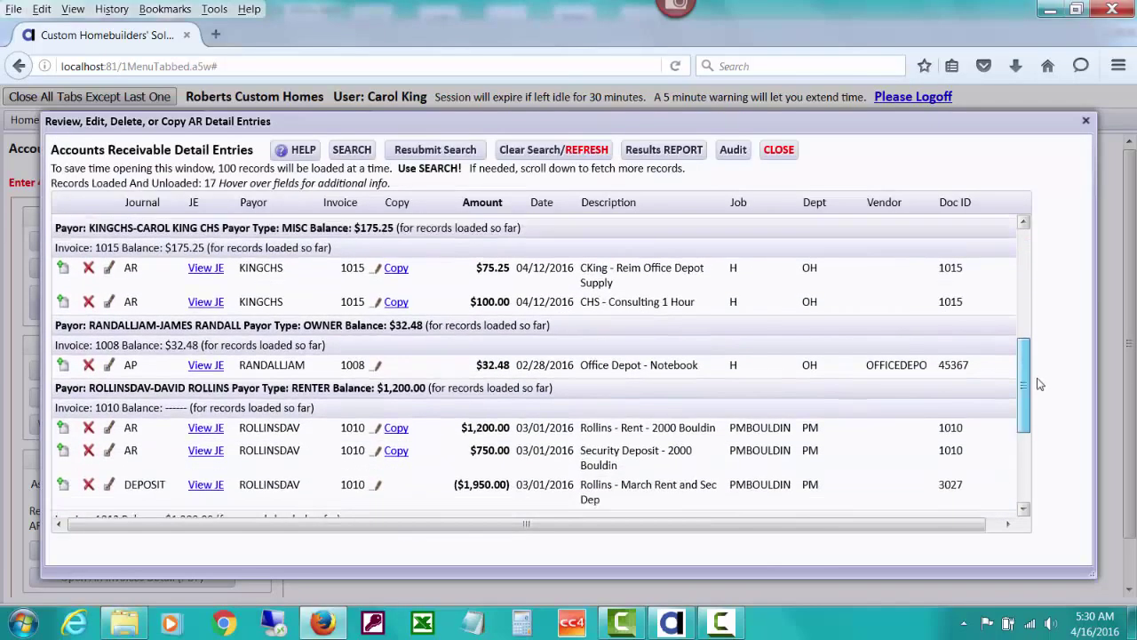
scroll(1039, 384, down, 3)
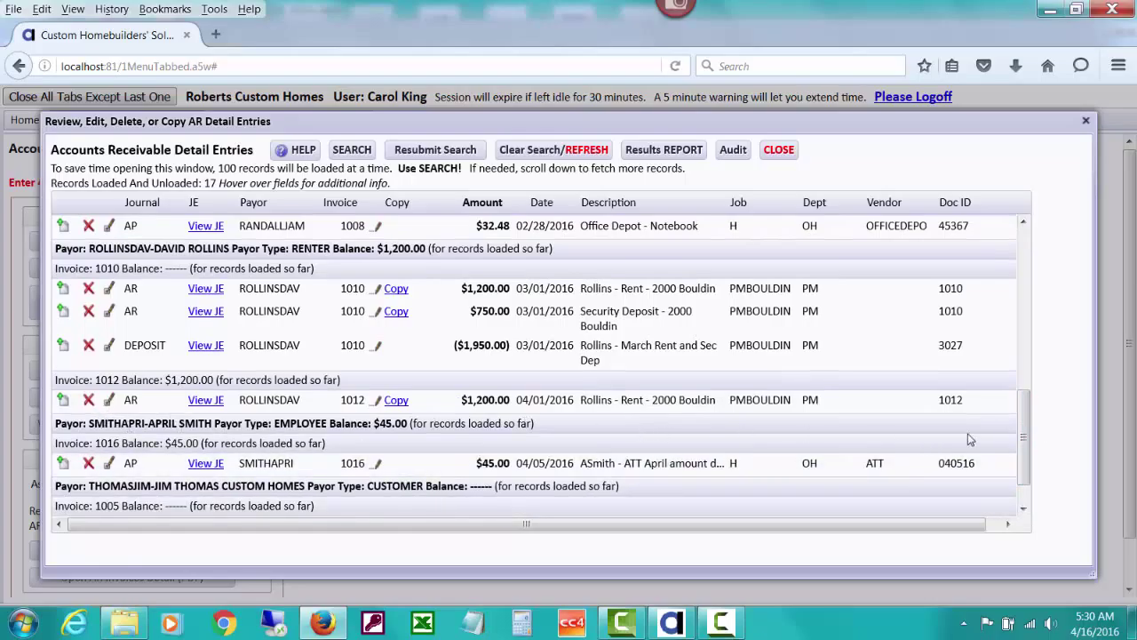
scroll(1024, 437, down, 1)
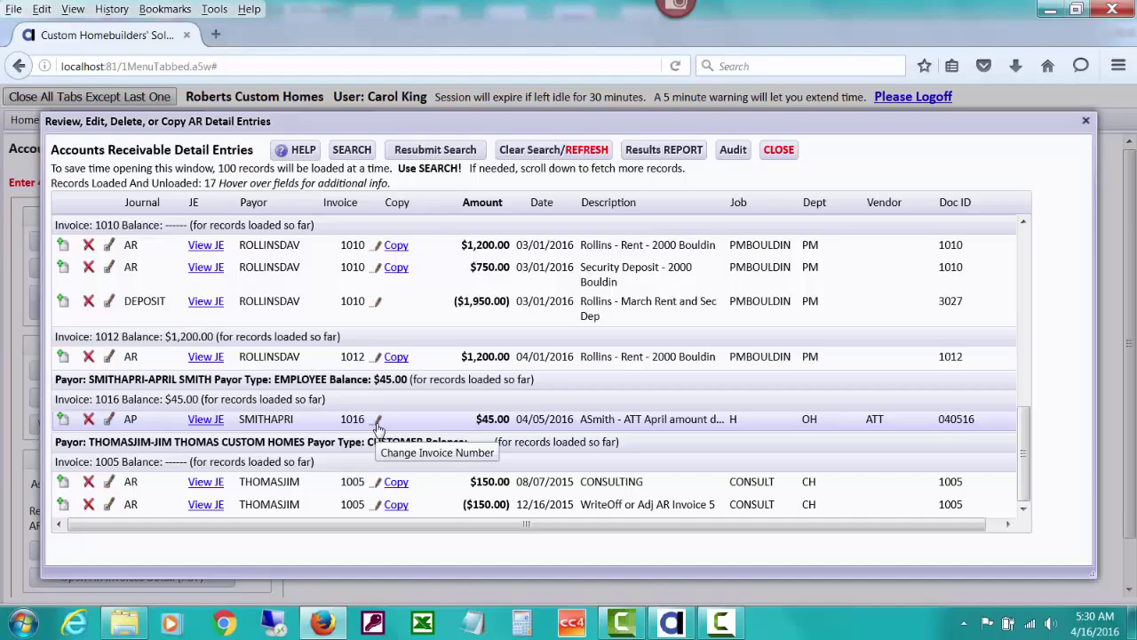
click(109, 422)
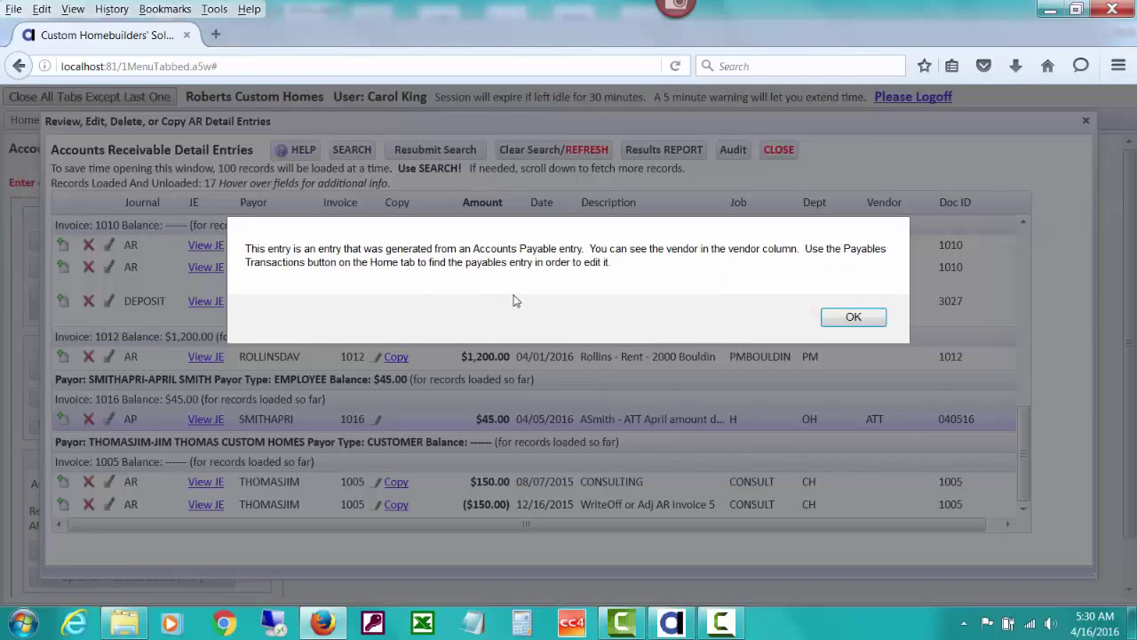
Step: Acknowledge that invoice 1016 originated in Accounts Payable, returning to the AR detail entries
click(853, 317)
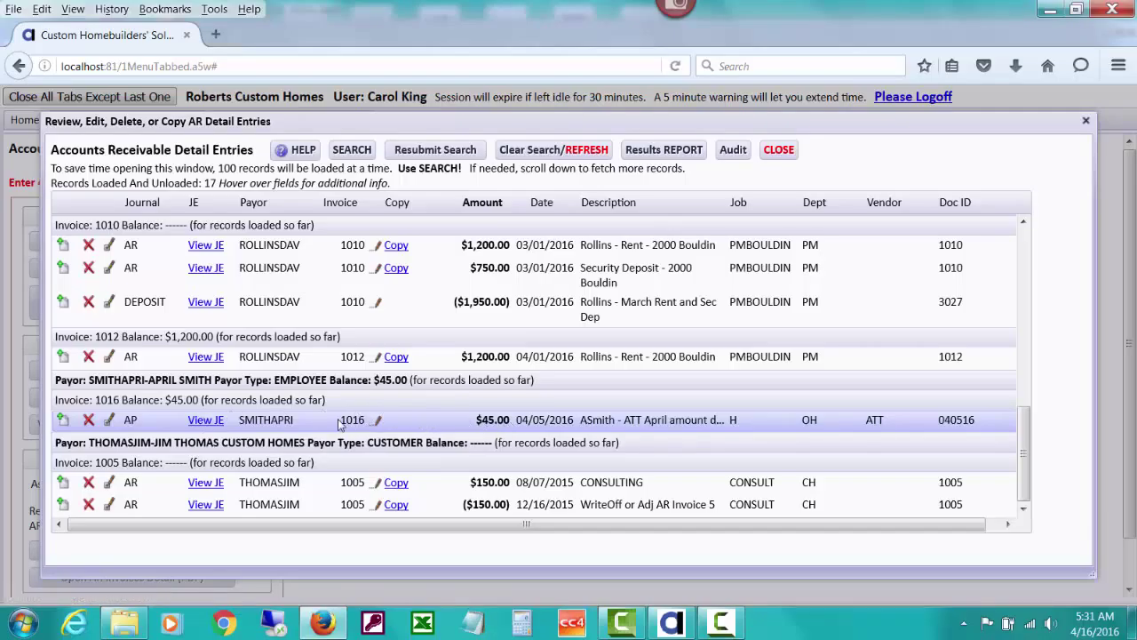
click(208, 421)
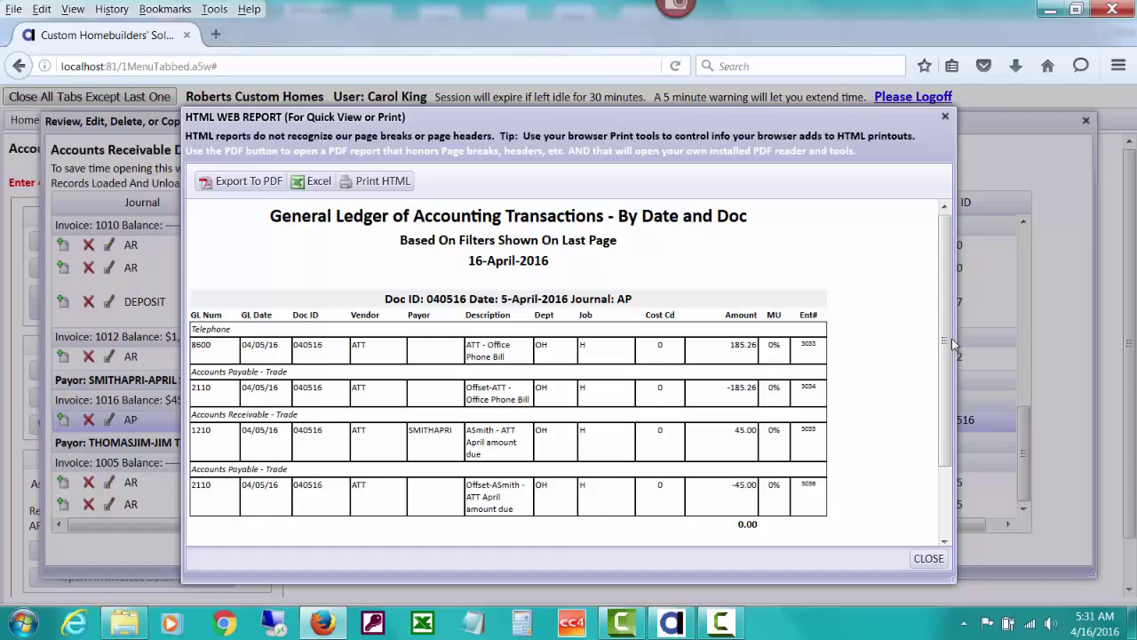
drag(949, 337, 947, 385)
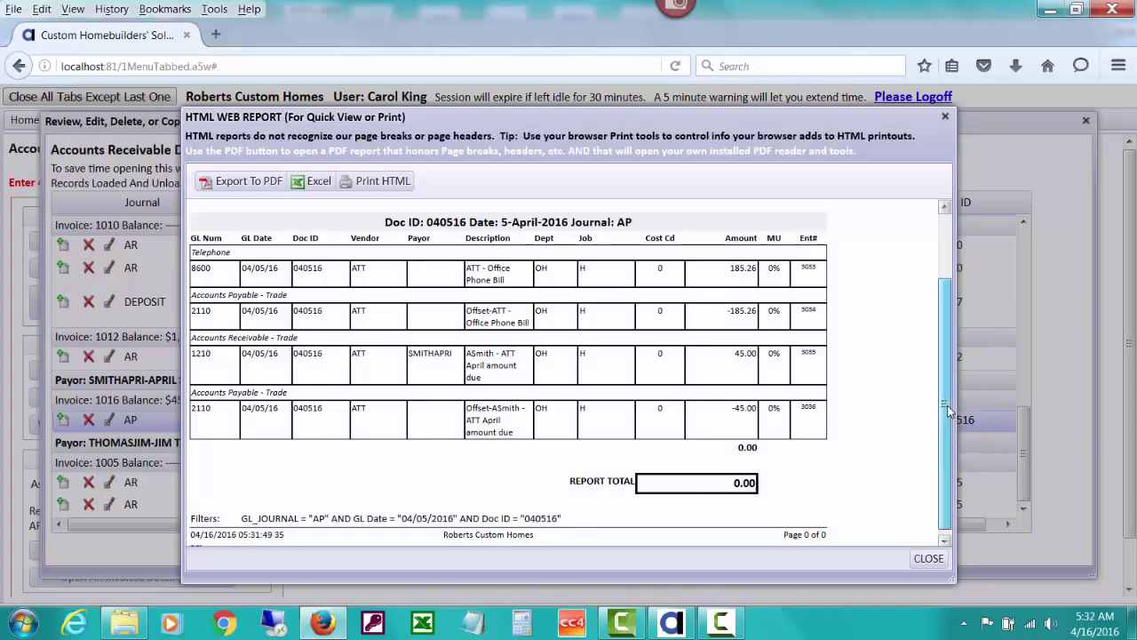
drag(946, 412, 945, 356)
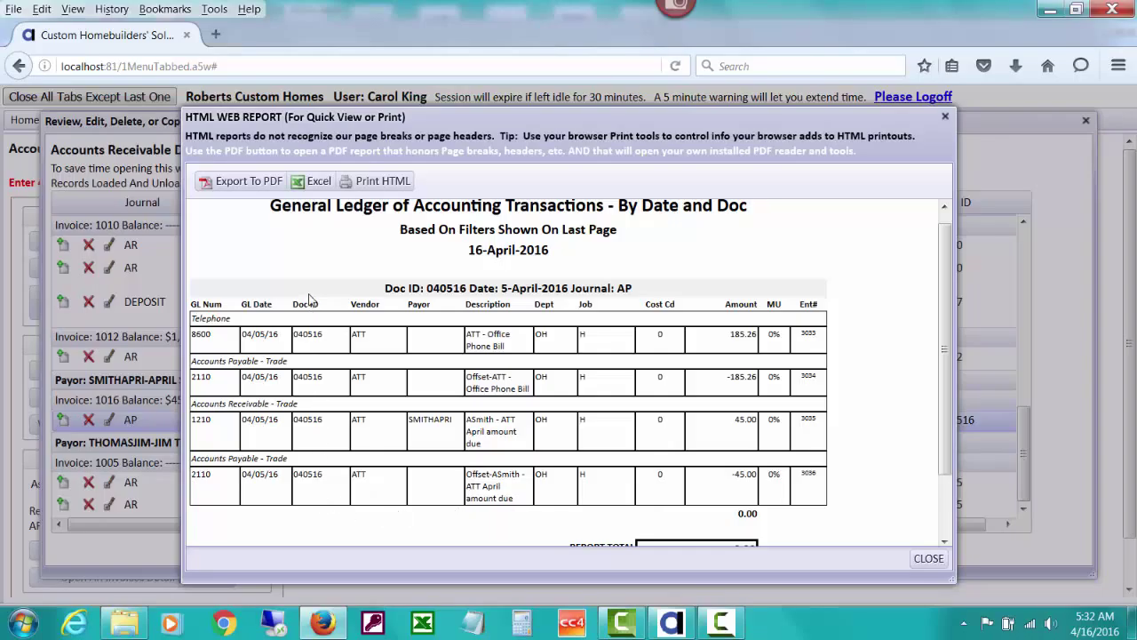
click(929, 558)
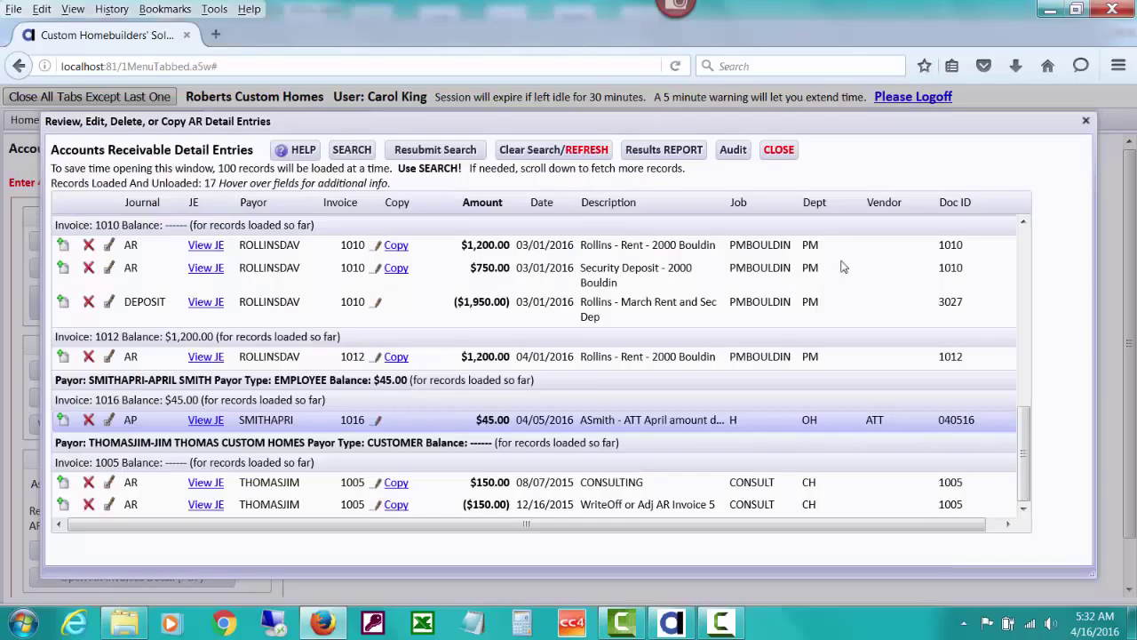
Step: Close the AR entries window and set Payors From to invoice 1016's payor
click(779, 152)
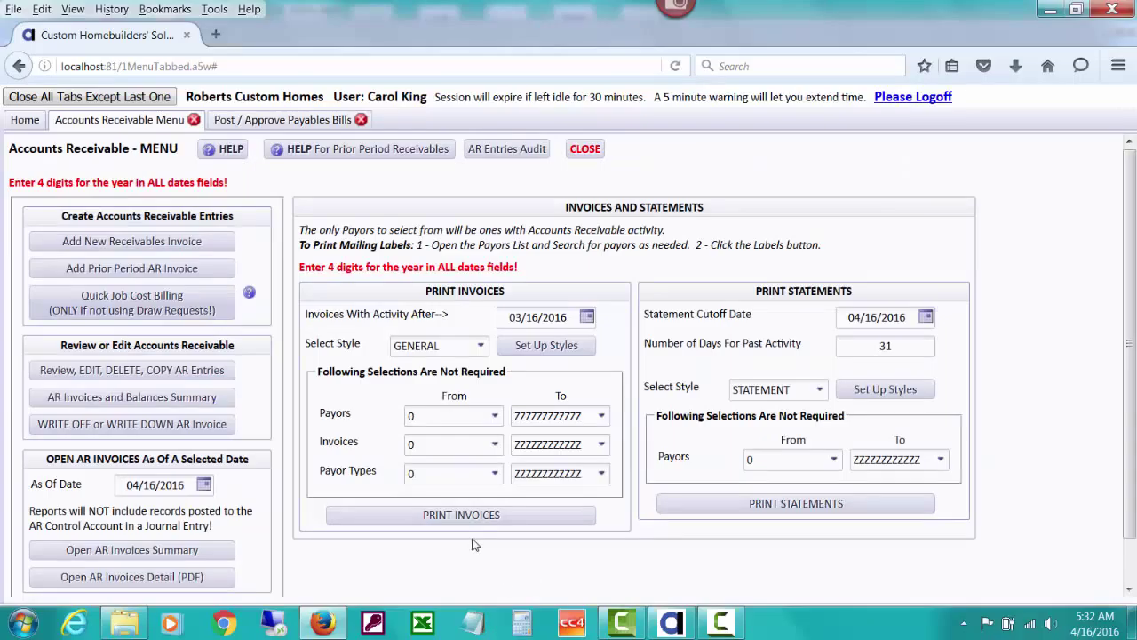
click(495, 417)
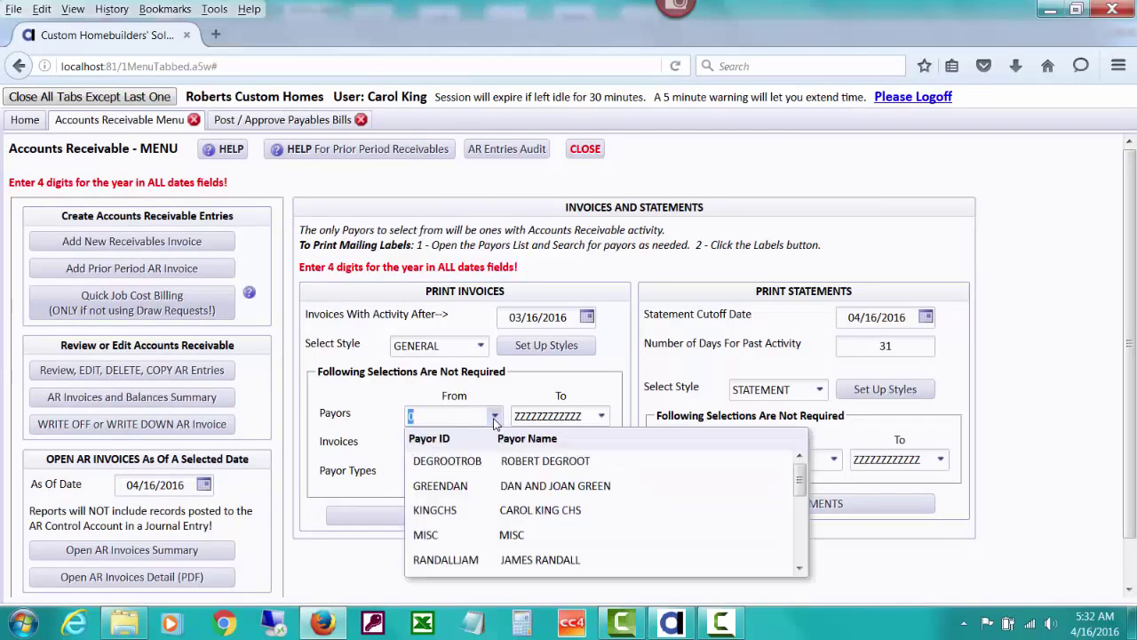
drag(796, 488, 804, 544)
click(533, 463)
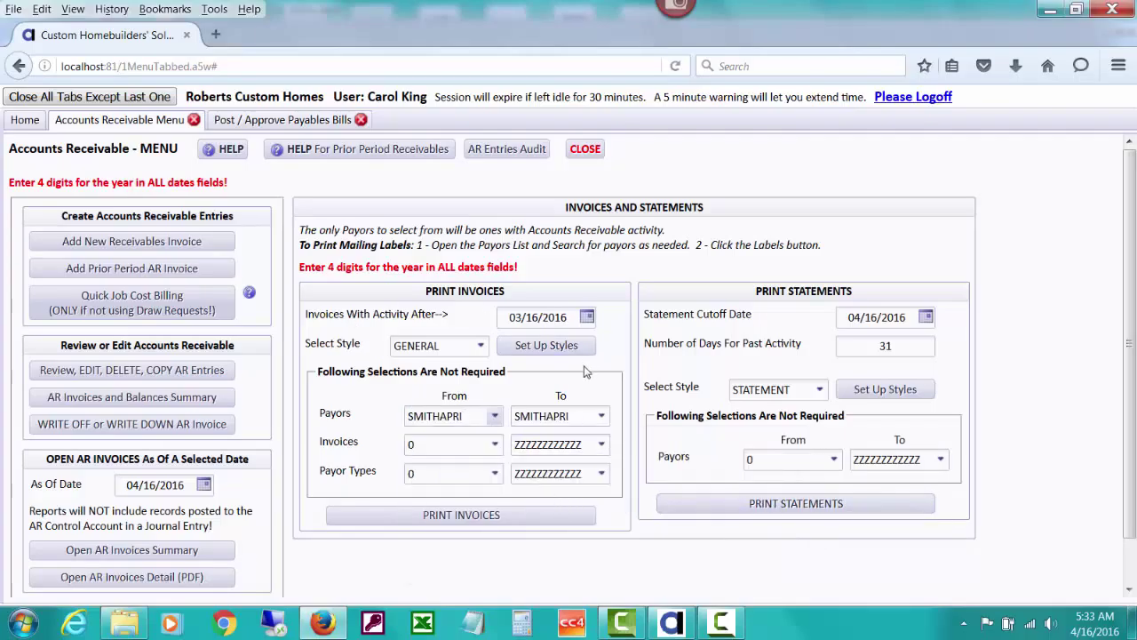
Step: Generate the $45.00 invoice for that payor, review the preview, then close it
click(450, 523)
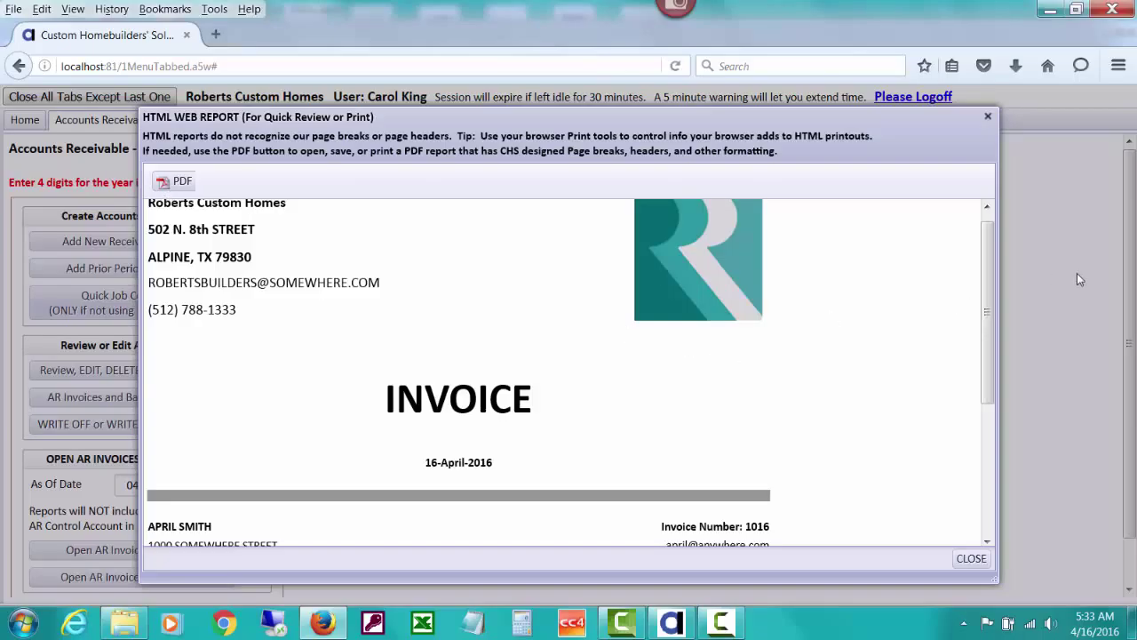
scroll(987, 313, down, 2)
scroll(987, 313, down, 4)
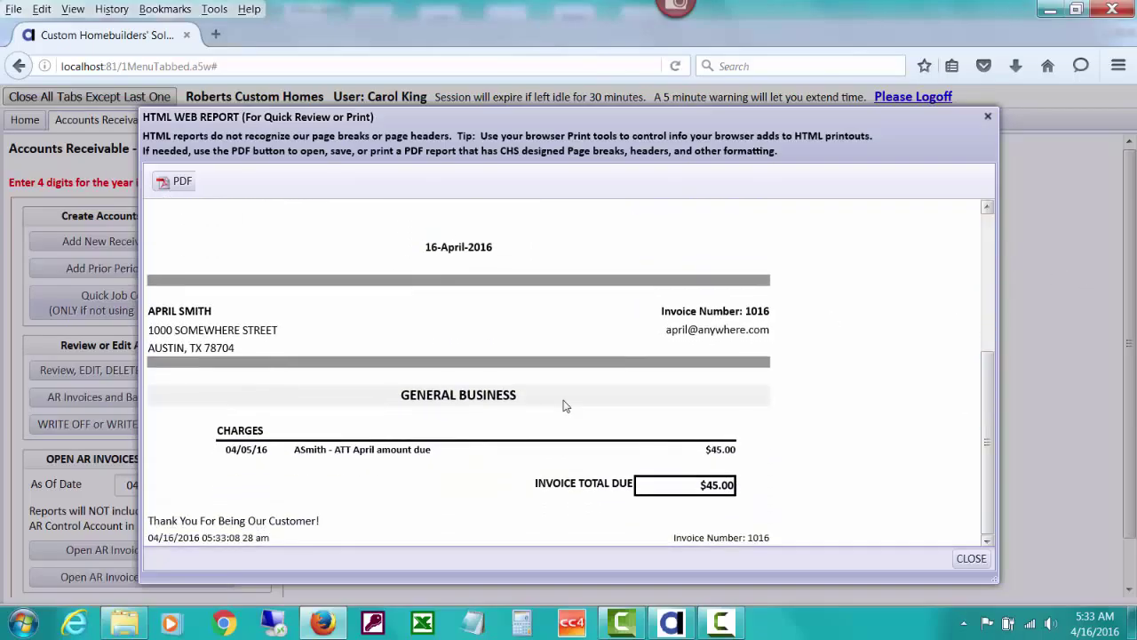
click(964, 560)
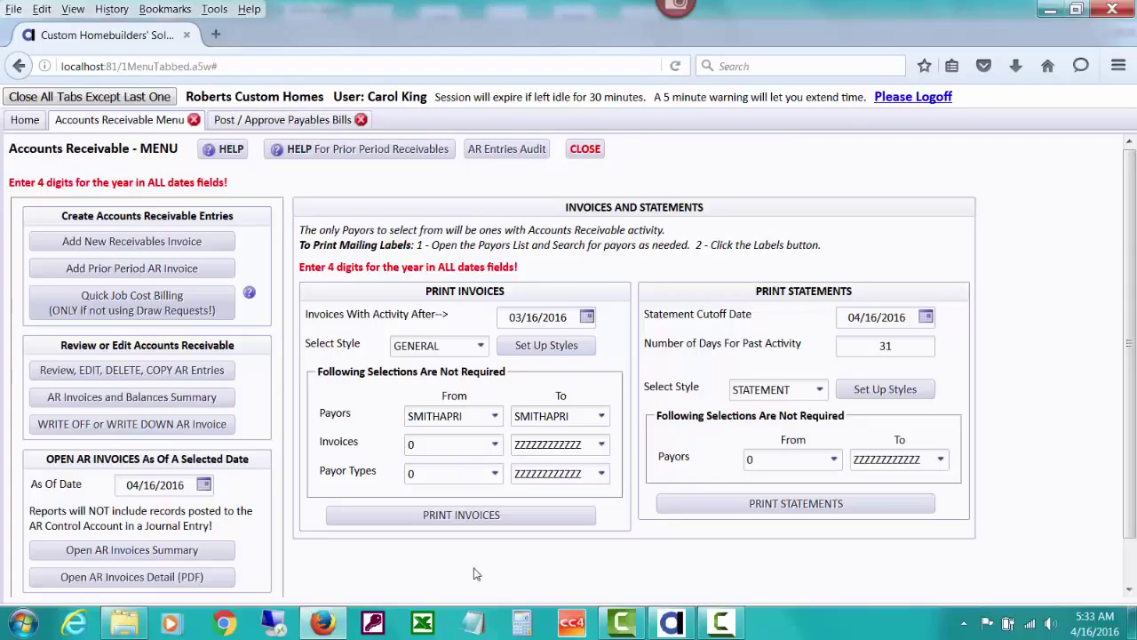